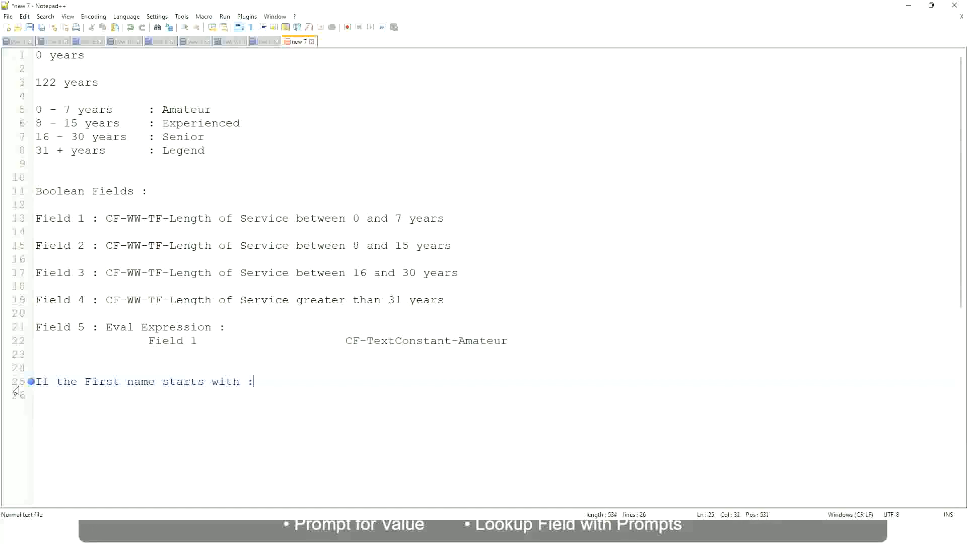
Complete the first-name rule on line 25 with the range A - G and the label "A Listers"
type("A ")
type("- G")
type(": ")
type("A 1I")
key("BackSpace")
key("BackSpace")
type("Listers")
key("BackSpace")
key("ctrl+Left")
type("\"\"")
key("Right")
key("BackSpace")
key("Right")
key("Return")
type("\"")
key("BackSpace")
key("BackSpace")
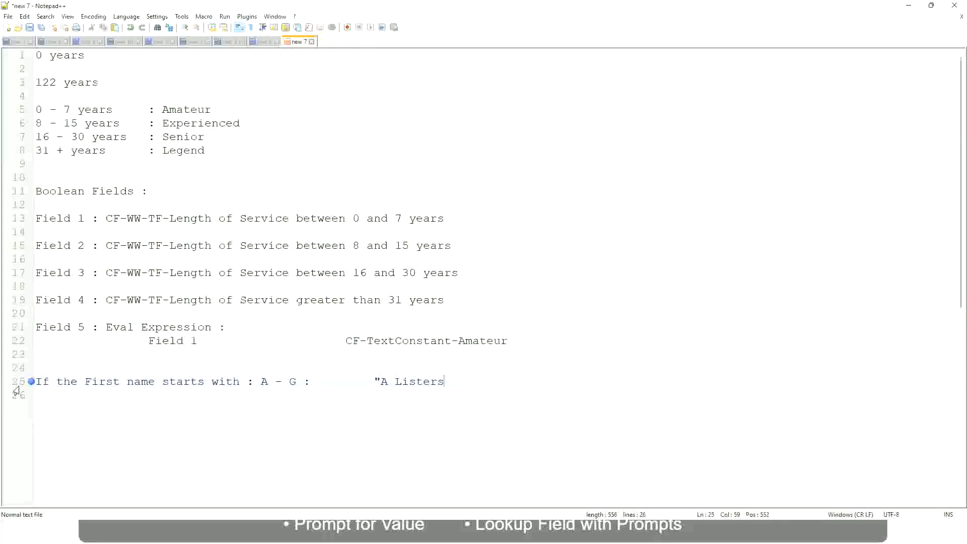
type("\"")
Add a second rule line below for the range H - P with the aligned label "His Majesty"
key("Return")
type("H -")
type("P")
key("Tab")
key("Tab")
key("Tab")
key("Tab")
key("Tab")
key("Tab")
key("Tab")
key("Tab")
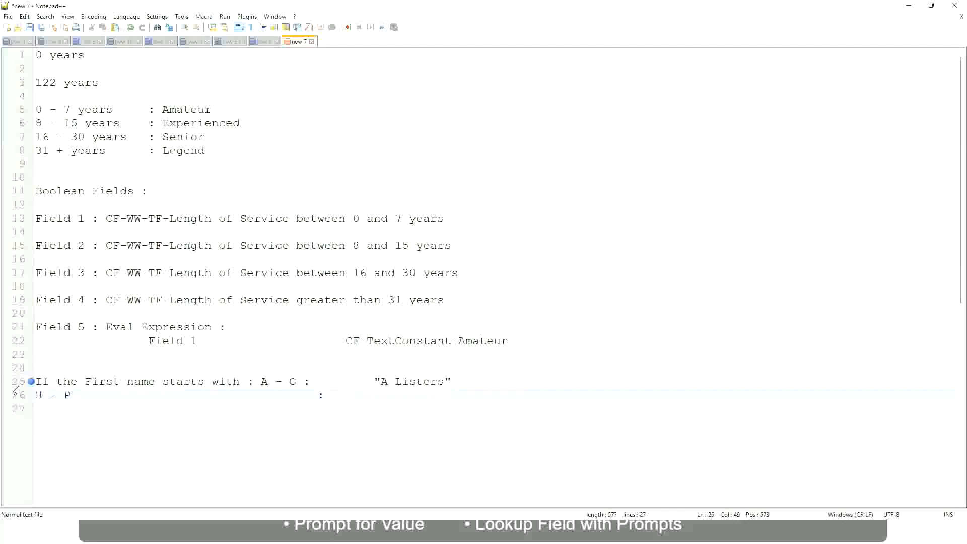
type("\"His Majesty\"\"")
key("BackSpace")
Add a third rule line for the range L - Z with the aligned label "Lords"
key("Return")
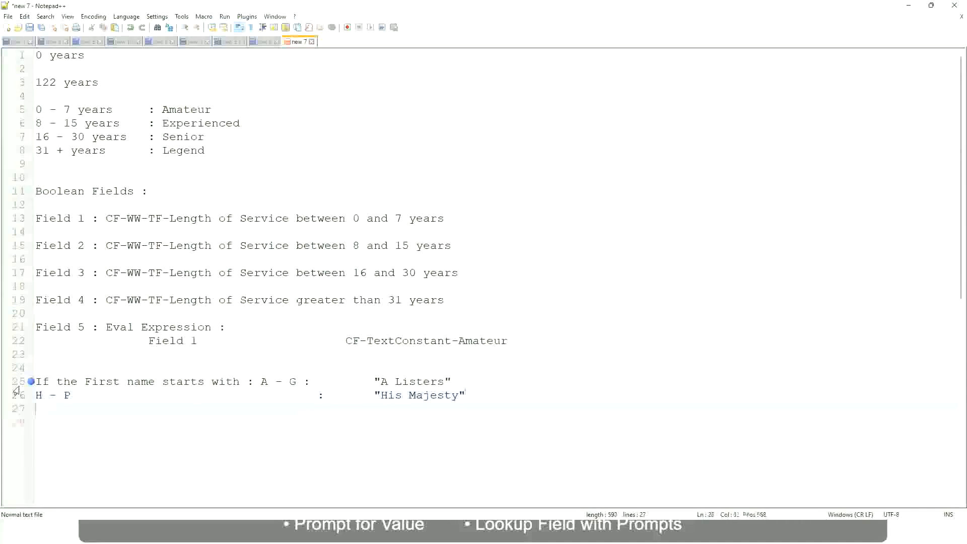
type("L")
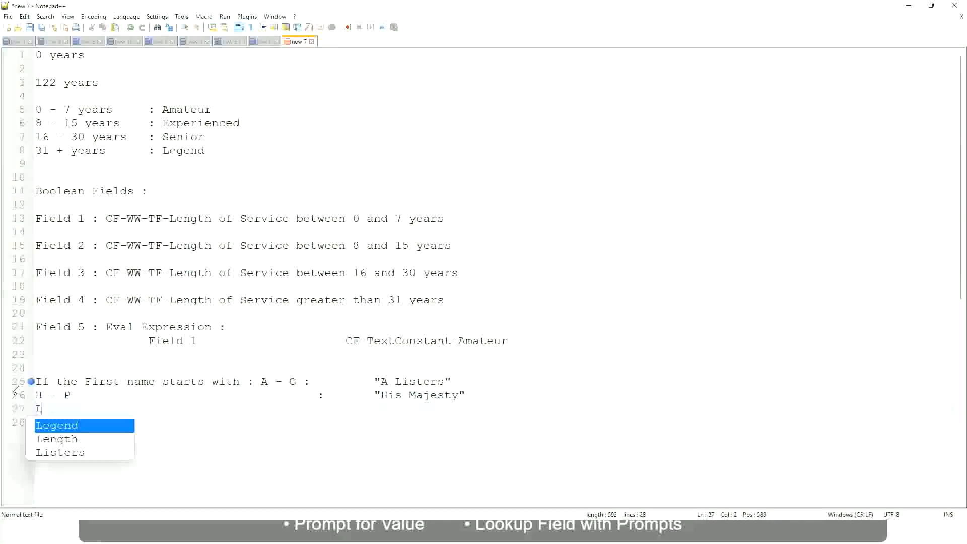
type(" - Z")
key("Tab")
key("Tab")
key("Tab")
key("Tab")
key("Tab")
key("Tab")
key("Tab")
key("Tab")
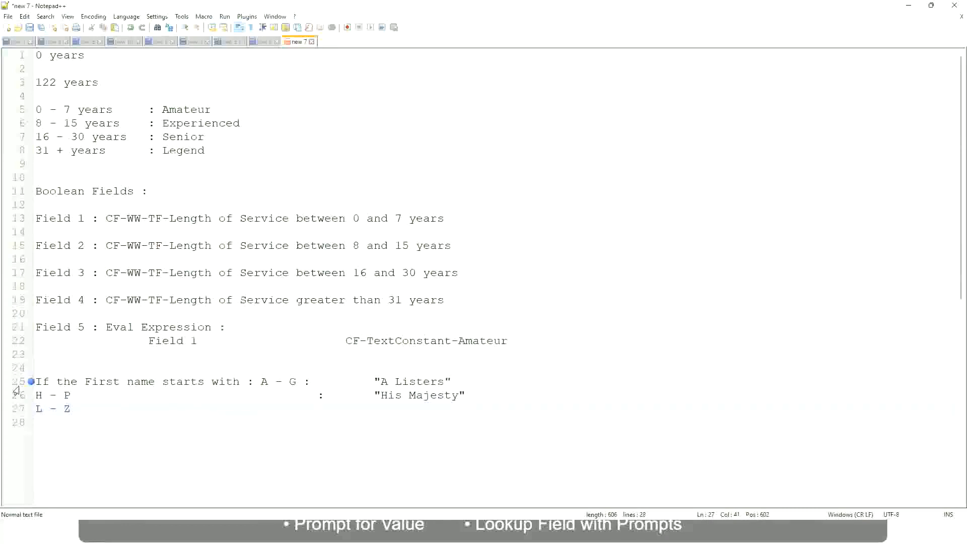
type(":")
key("Tab")
type("\"Lords")
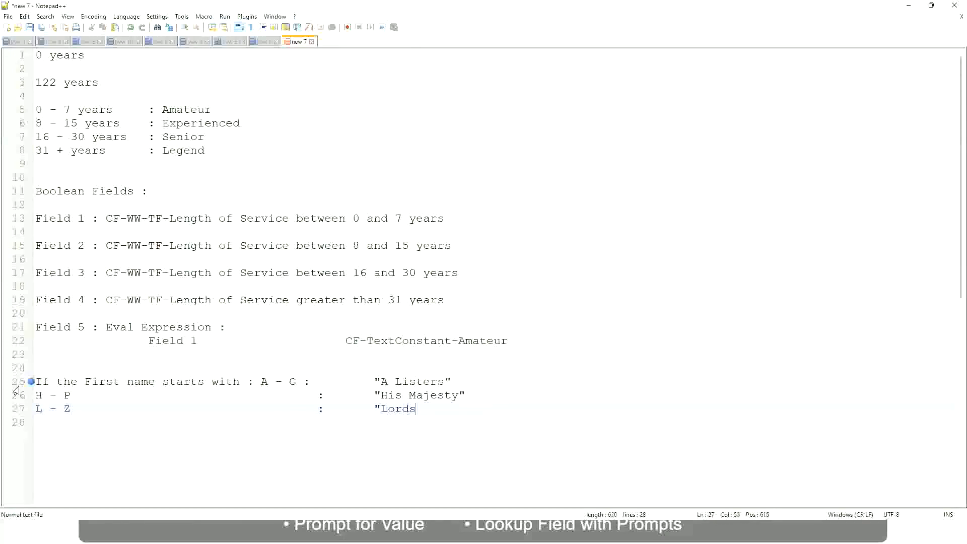
type("\"\"")
key("BackSpace")
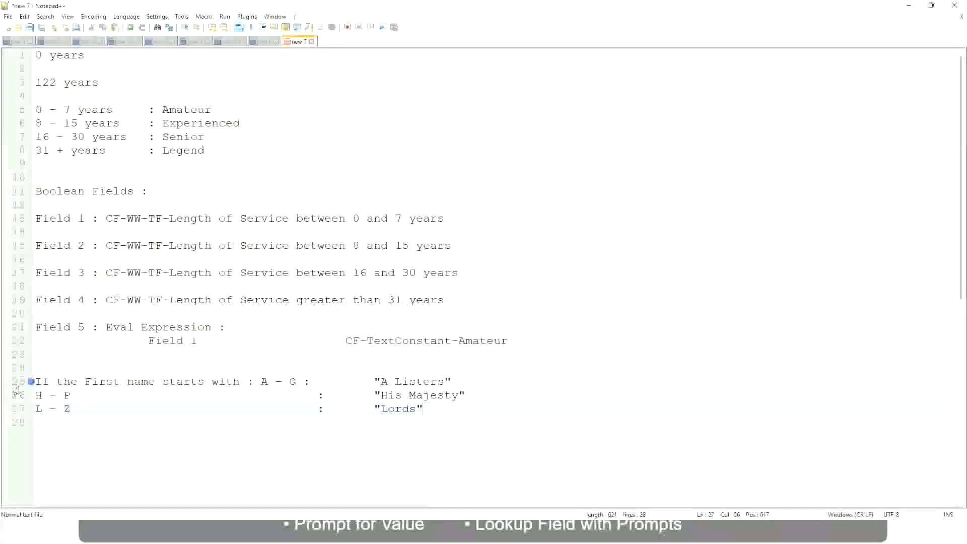
key("Right")
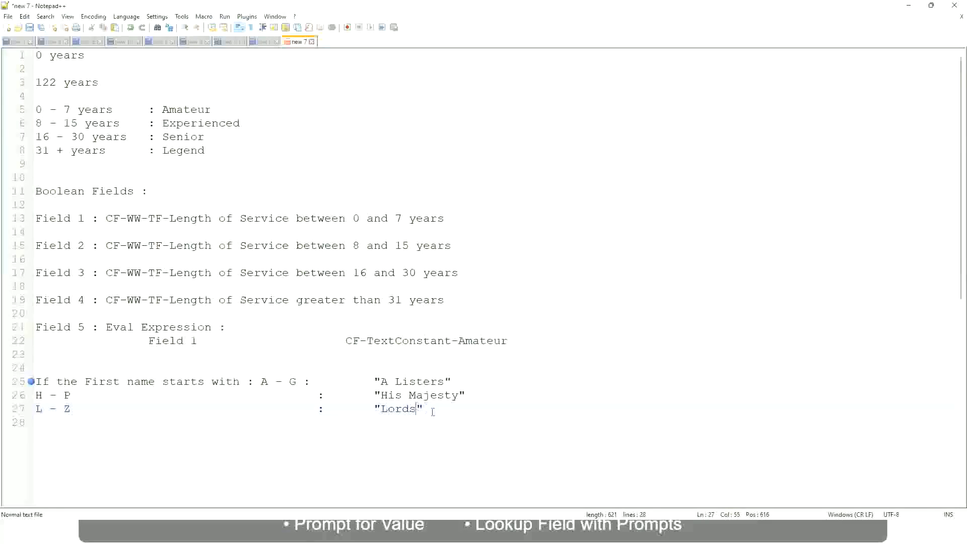
left_click_drag(420, 408, 464, 382)
left_click(398, 381)
left_click(437, 396)
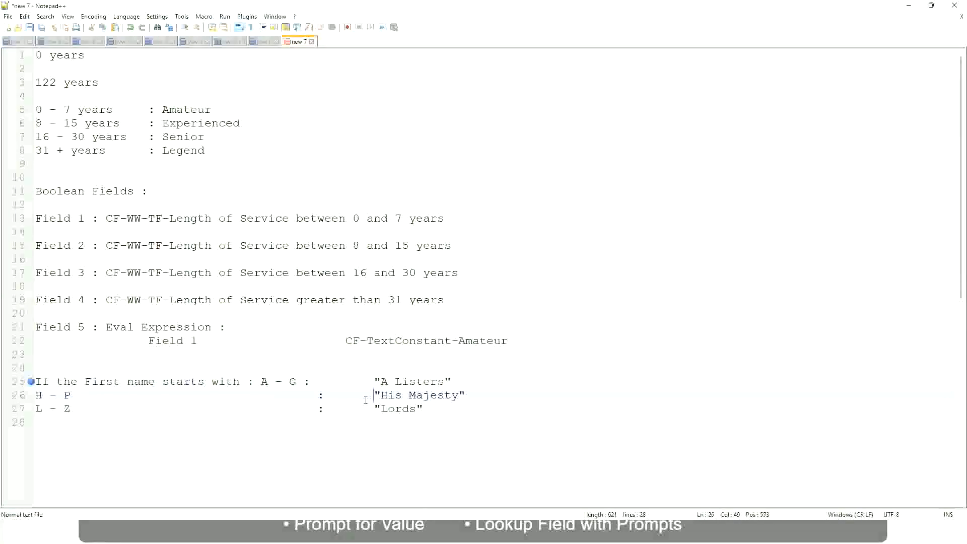
Replace the three first-name rule lines with a new line starting with "If"
left_click_drag(440, 418, 32, 382)
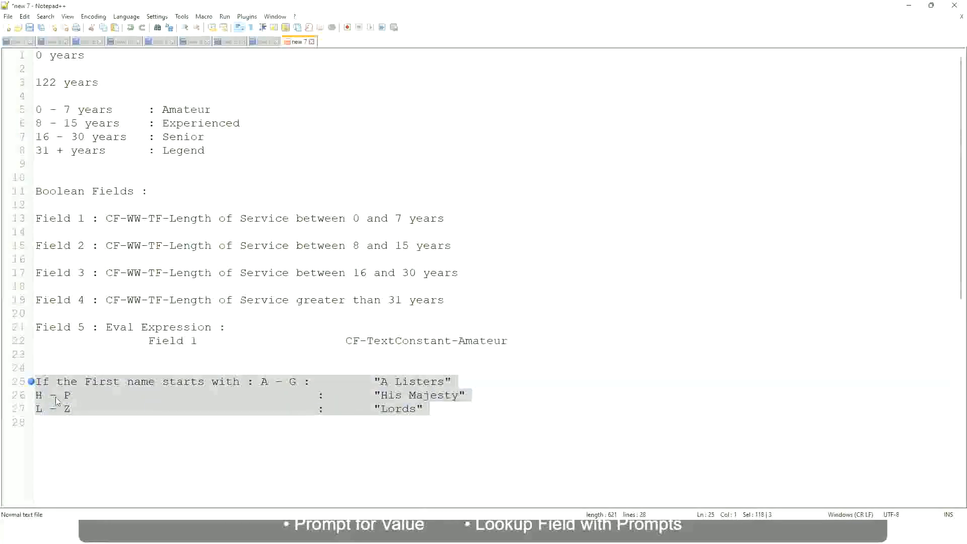
type("If")
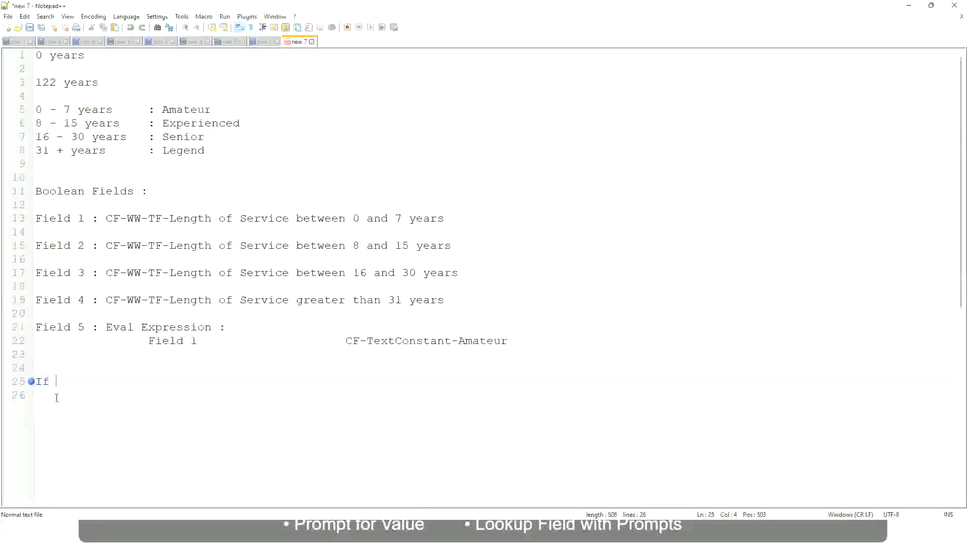
type(" Prior E")
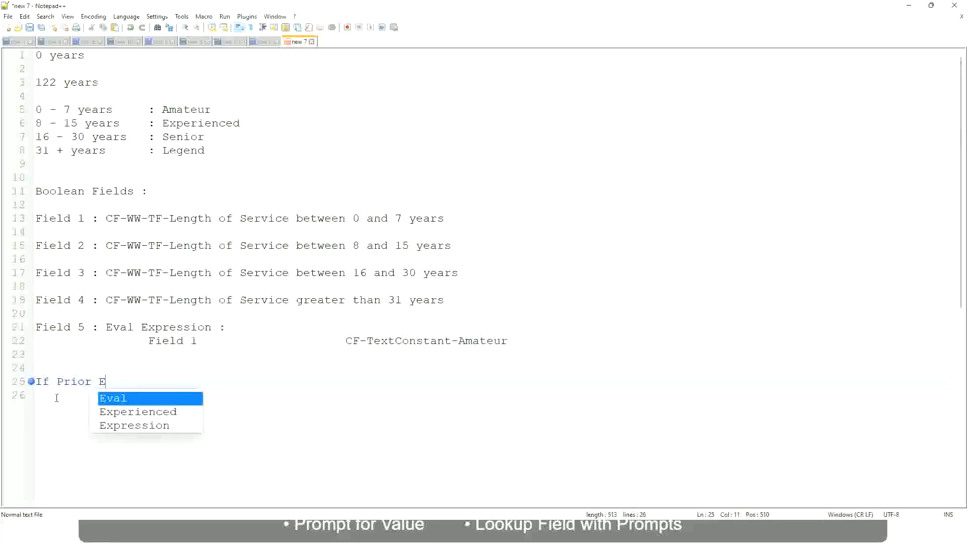
type("xperience")
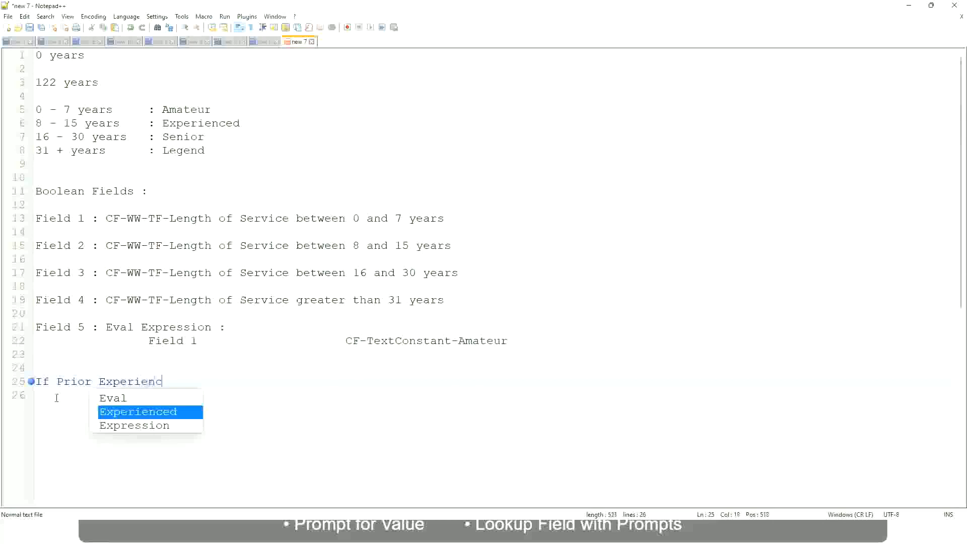
key("BackSpace")
key("BackSpace")
key("BackSpace")
key("BackSpace")
key("BackSpace")
key("BackSpace")
key("BackSpace")
key("BackSpace")
key("BackSpace")
key("BackSpace")
key("BackSpace")
key("BackSpace")
key("BackSpace")
key("BackSpace")
key("BackSpace")
key("BackSpace")
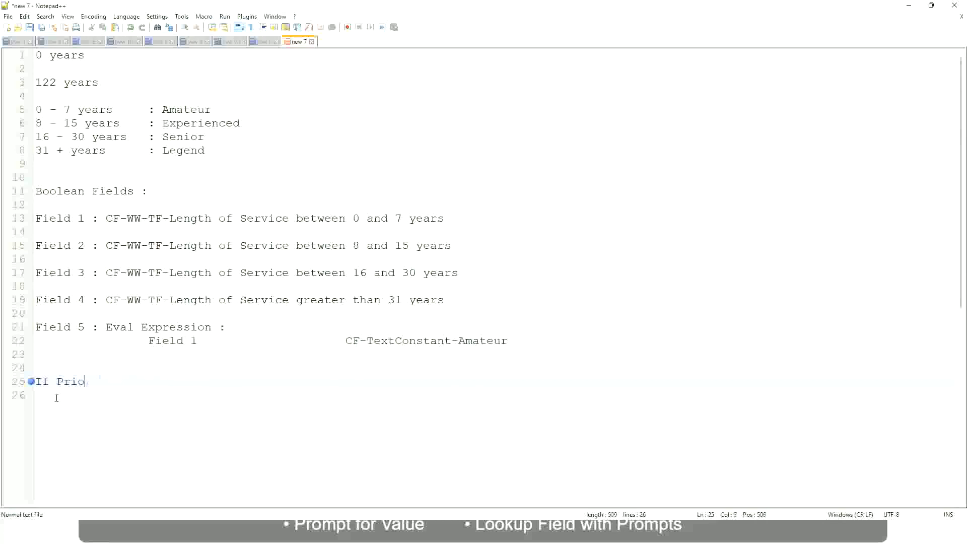
type("Job Profile is ")
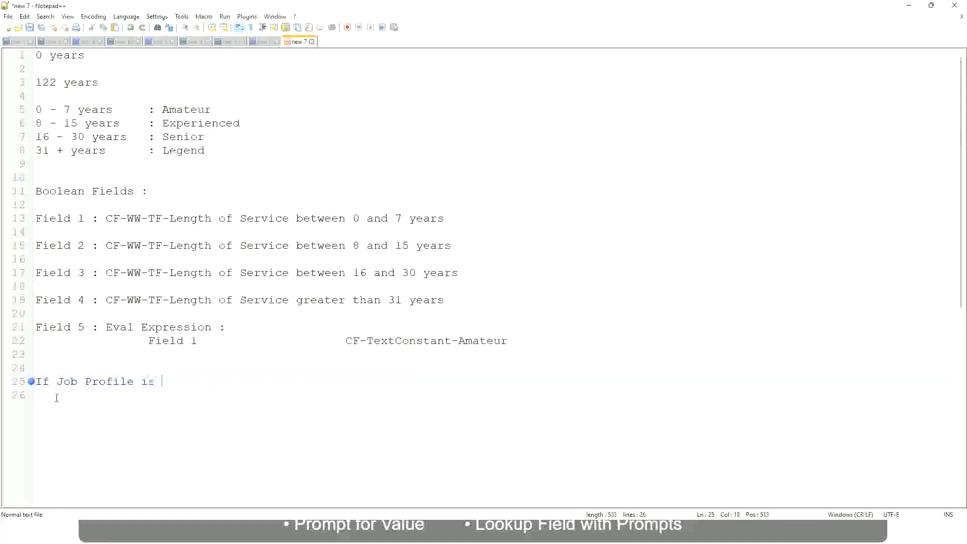
type(": Manager")
key("BackSpace")
key("BackSpace")
key("BackSpace")
key("BackSpace")
key("BackSpace")
key("BackSpace")
key("BackSpace")
key("BackSpace")
key("BackSpace")
key("BackSpace")
key("BackSpace")
key("BackSpace")
key("BackSpace")
key("BackSpace")
key("BackSpace")
key("BackSpace")
key("BackSpace")
key("BackSpace")
key("BackSpace")
key("BackSpace")
Continue the line so the condition reads "If Management Level is Manager or Above", followed by tab spacing
type("Manage")
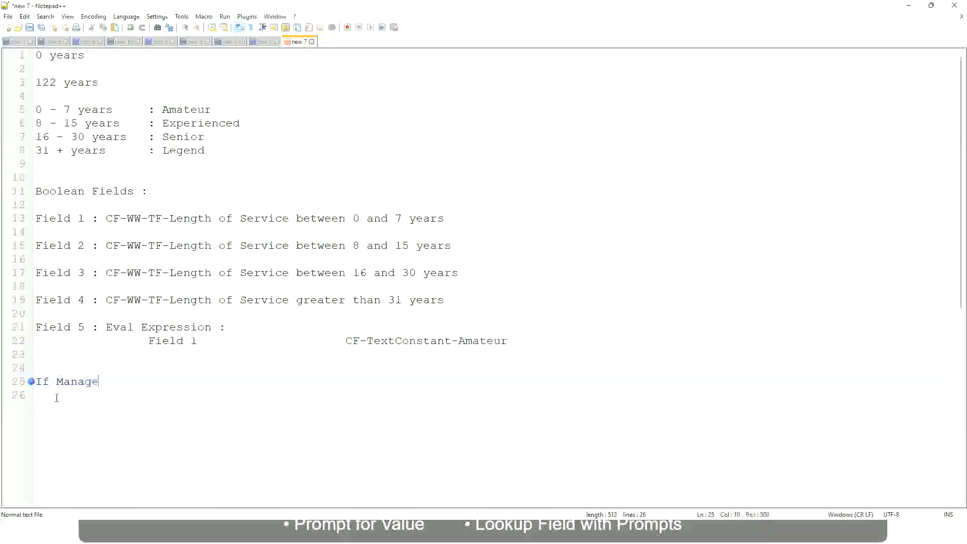
type("ment Level is Manager ")
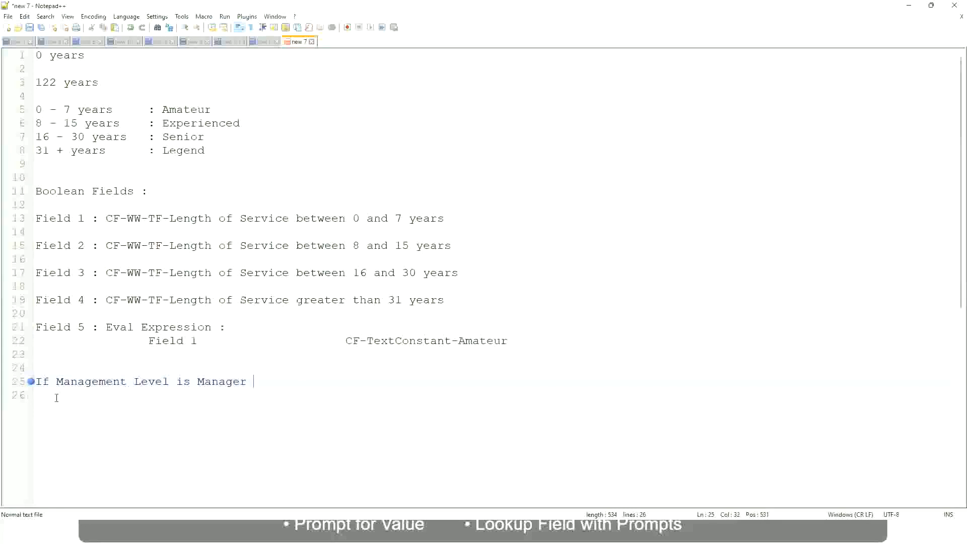
type("or Above")
key("Tab")
key("Tab")
key("Tab")
key("Tab")
Add the result text "Proposed Allowance Plan : Car Allowance" beside the Manager condition
type("Proposed")
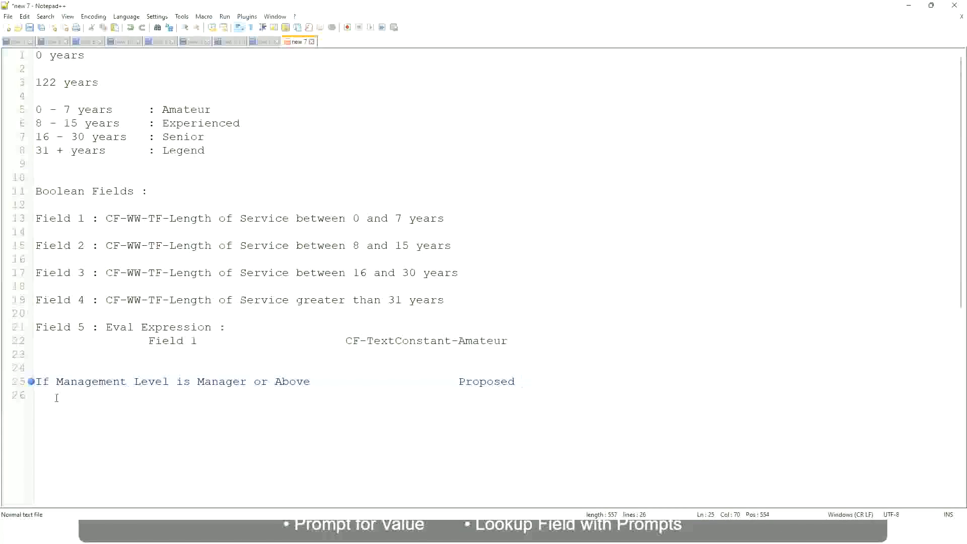
type("Allowance Plan")
type(":")
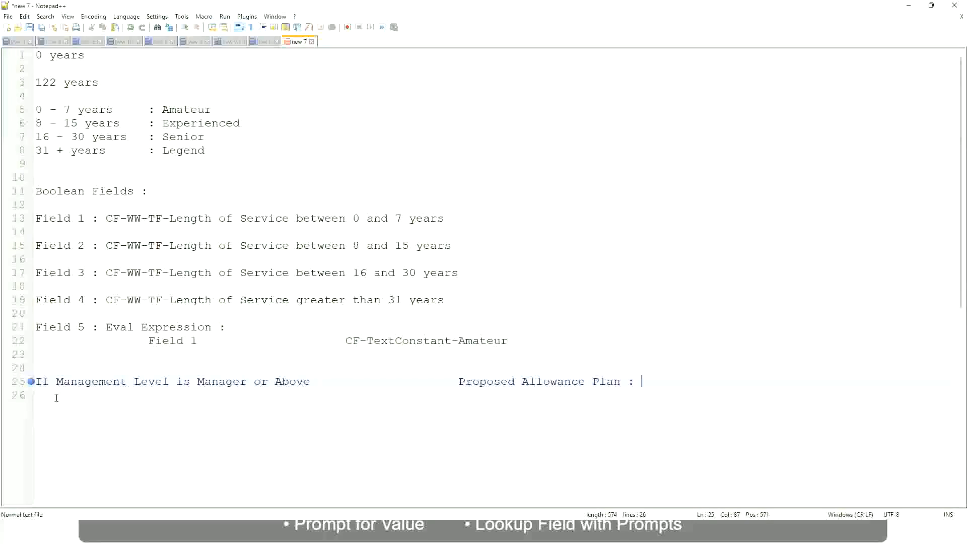
type(" Car Allowance")
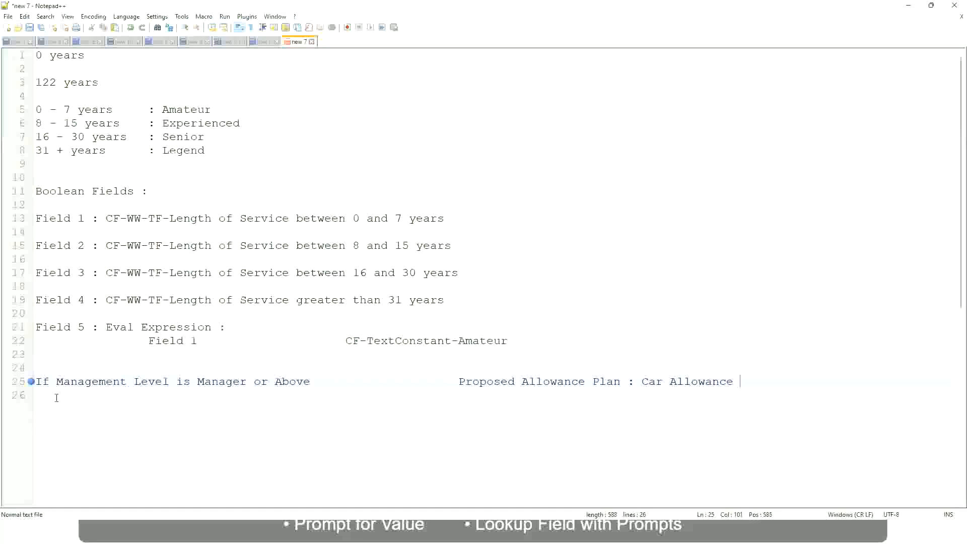
Start a second rule line with "If Management Level is" and remove "or Above" from the Manager condition
key("Return")
type("If Management Level is")
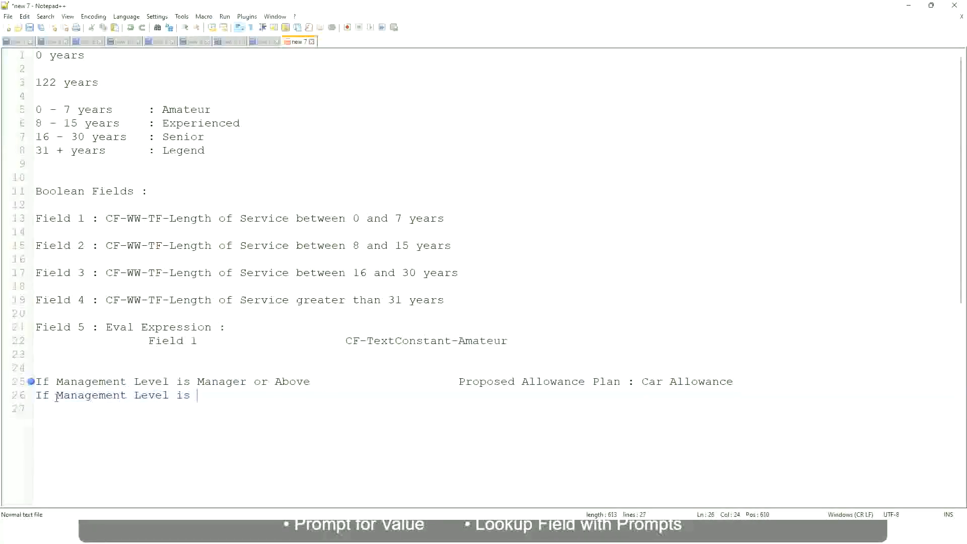
key("Up")
key("Right")
key("Right")
key("Right")
key("Right")
key("Right")
key("Right")
key("Right")
key("shift+Right")
key("shift+Right")
key("shift+Right")
key("shift+Right")
key("shift+Right")
key("shift+Right")
key("shift+Right")
key("shift+Right")
key("shift+Right")
key("Delete")
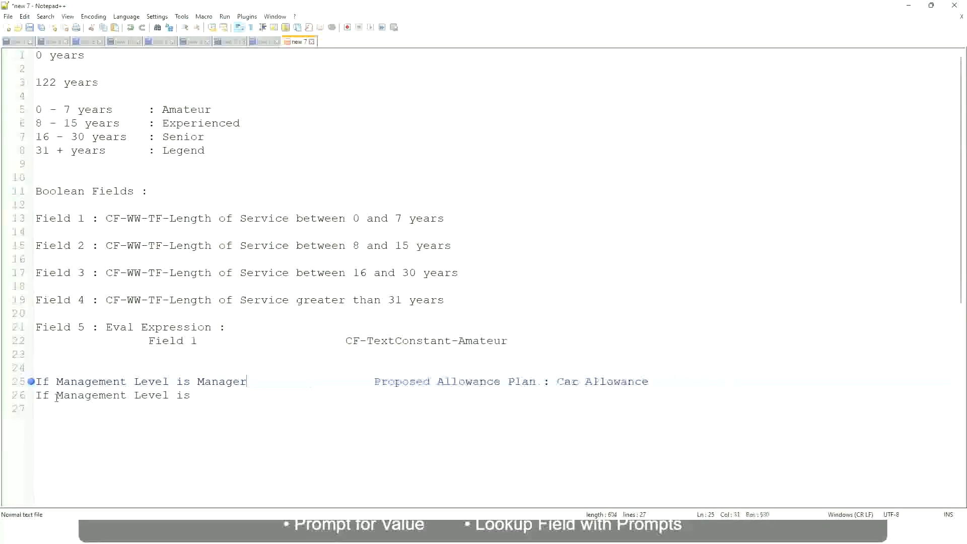
Complete the second rule line with the level Director and the aligned result "Executive Allowance"
key("Down")
type("Director                 ")
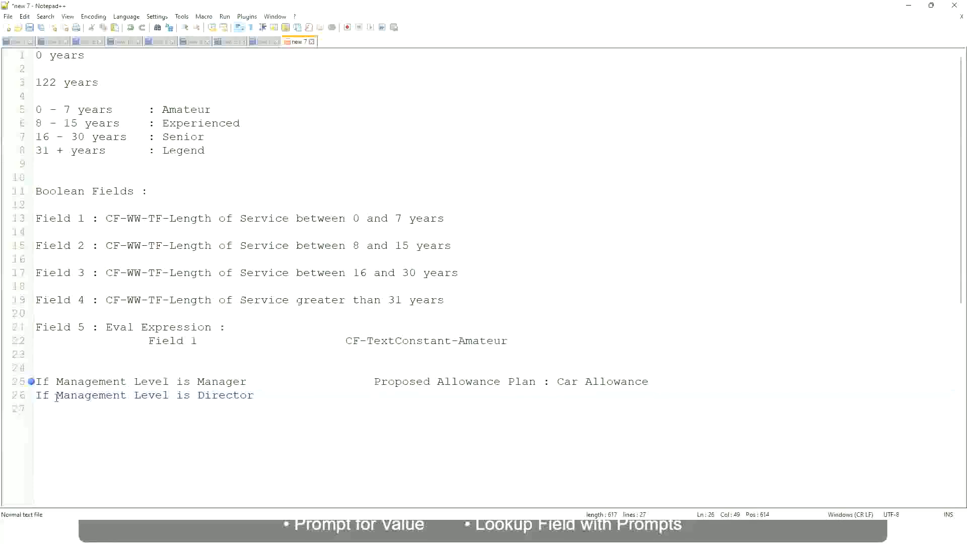
type("Executive Allowance")
key("Return")
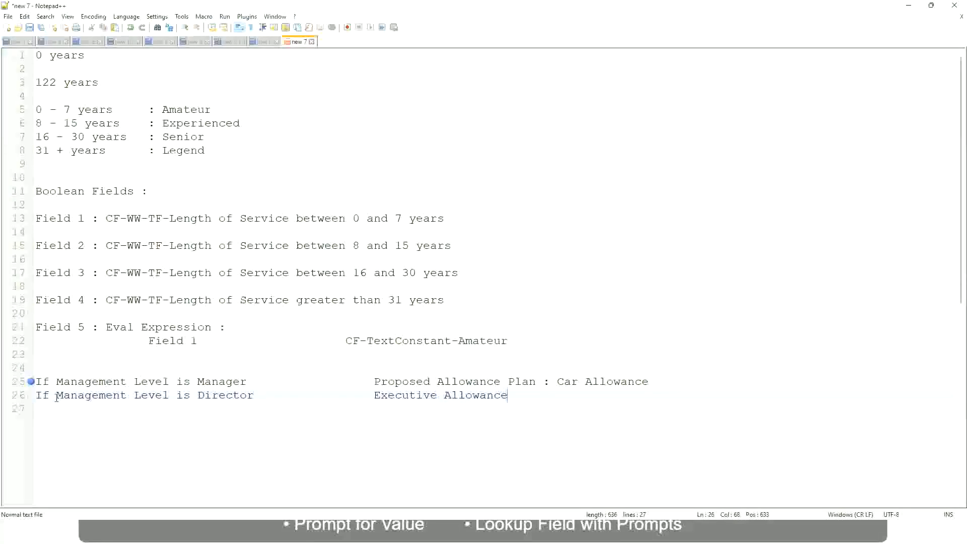
Add a third rule line reading "If Management Level is CEO" with the aligned result "CEO Allowance"
key("Return")
type("If Management")
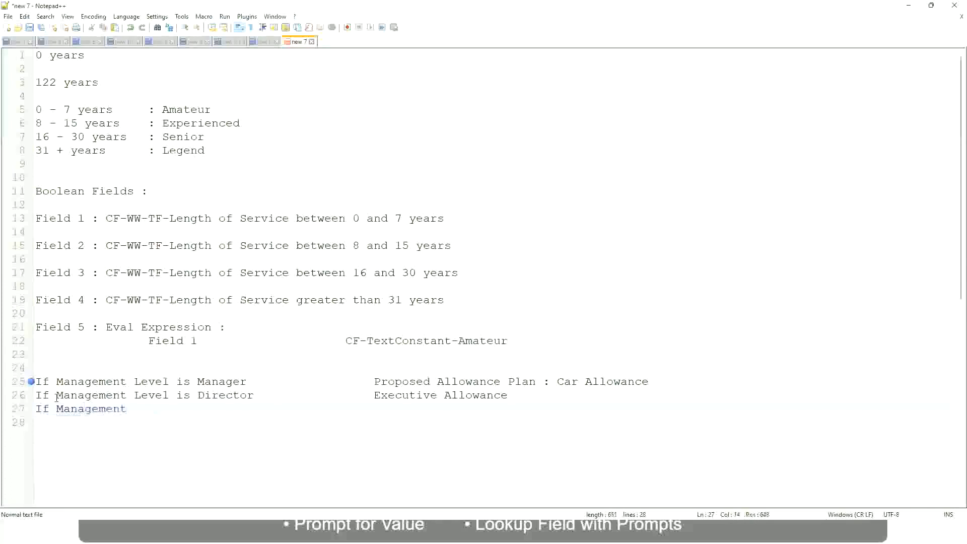
type(" le")
key("BackSpace")
key("BackSpace")
type("Le")
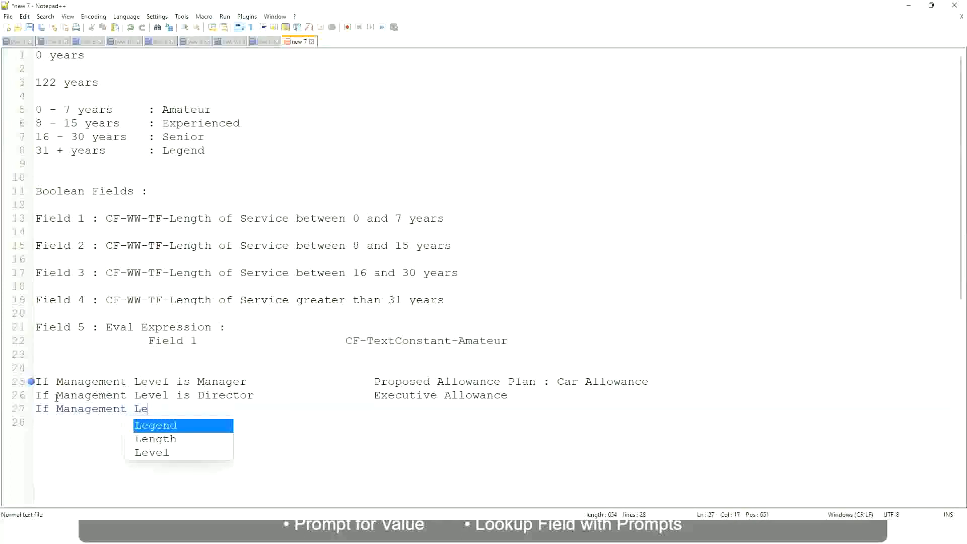
key("Down")
key("Down")
key("Return")
type("is ")
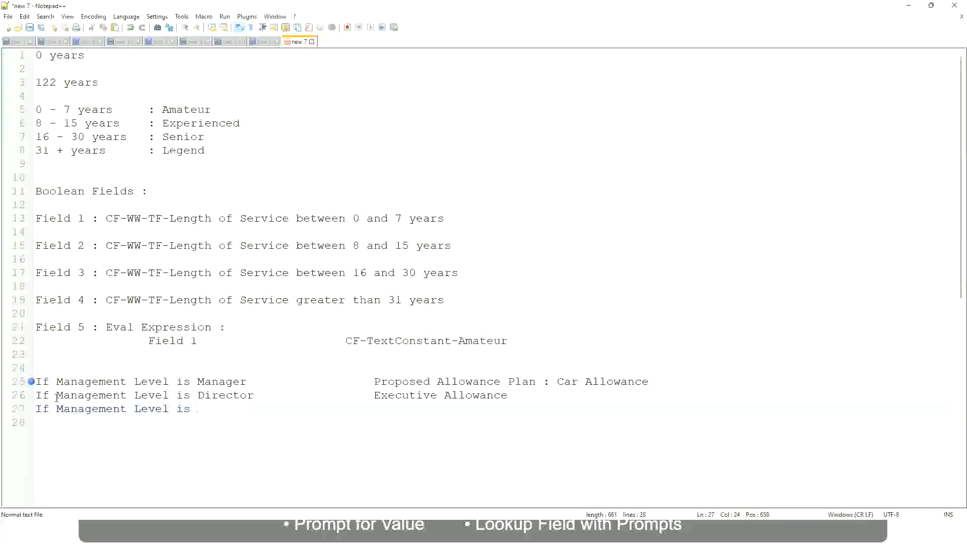
type("CEO")
type("CEO Allowance")
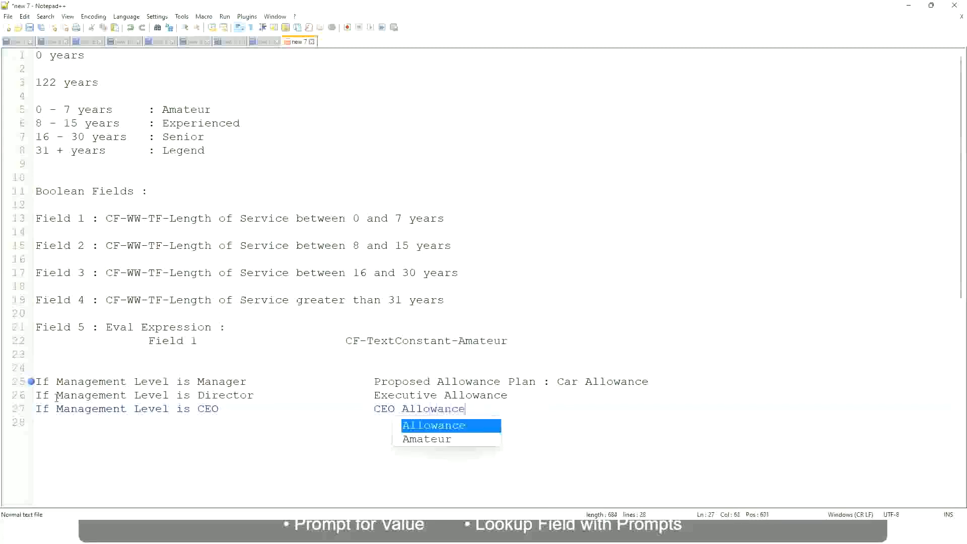
key("Escape")
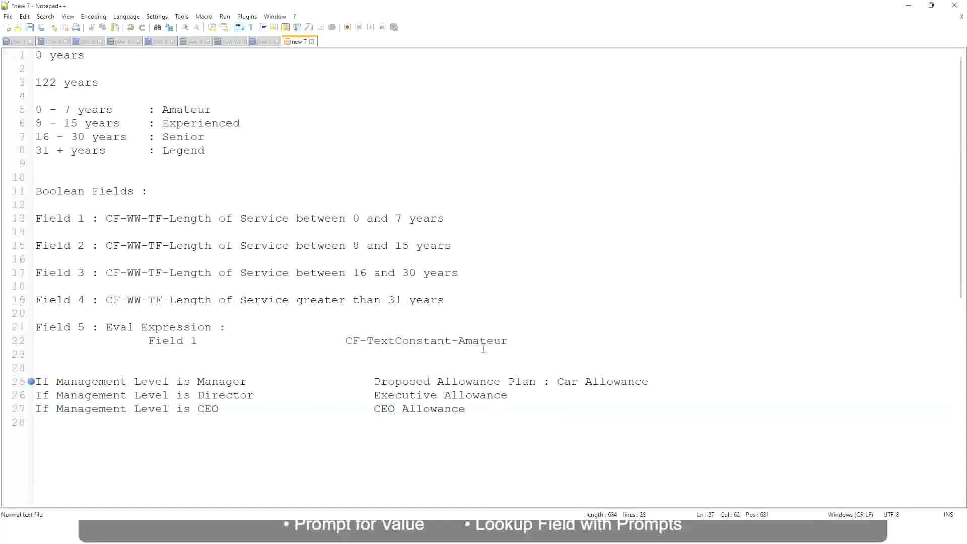
left_click(557, 381)
left_click_drag(557, 381, 649, 378)
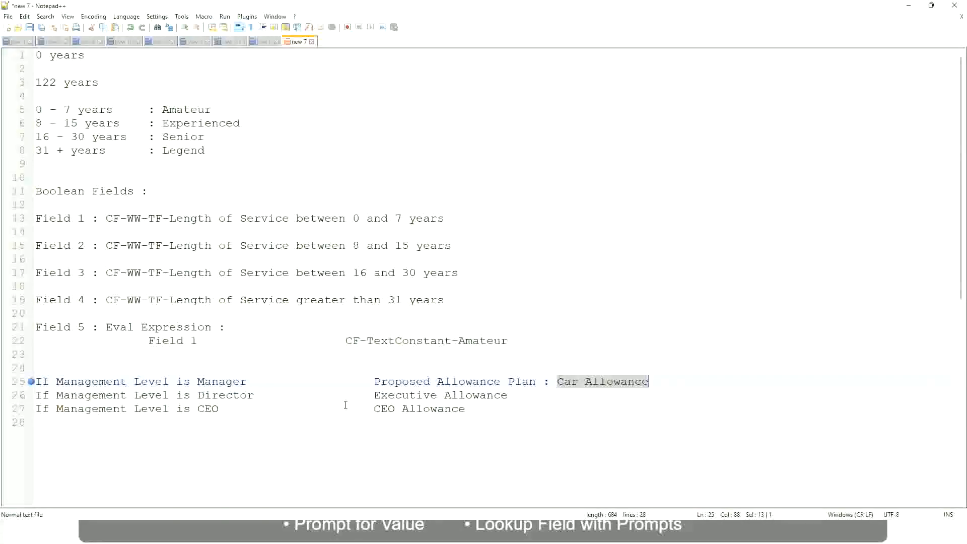
left_click(342, 382)
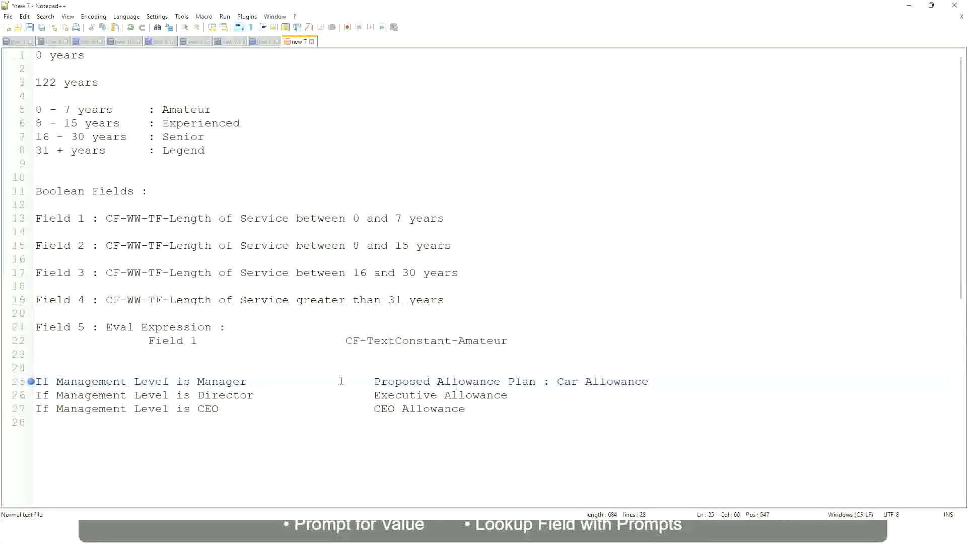
left_click(114, 381)
left_click(198, 381)
Replace the Manager rule's result text "Proposed Allowance Plan : Car Allowance" with "First Line Manager"
left_click_drag(375, 381, 662, 377)
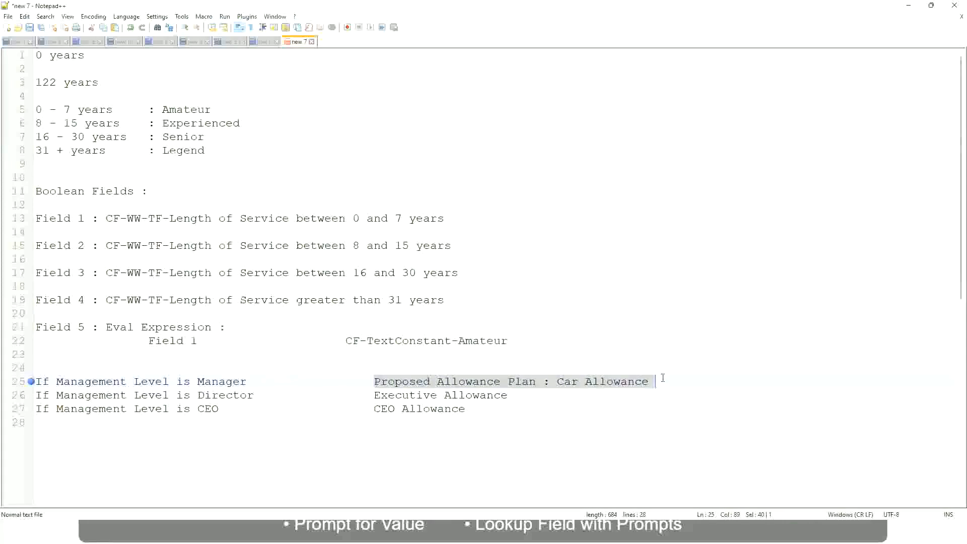
type("Managers")
key("BackSpace")
key("BackSpace")
key("BackSpace")
key("BackSpace")
key("BackSpace")
key("BackSpace")
key("BackSpace")
key("BackSpace")
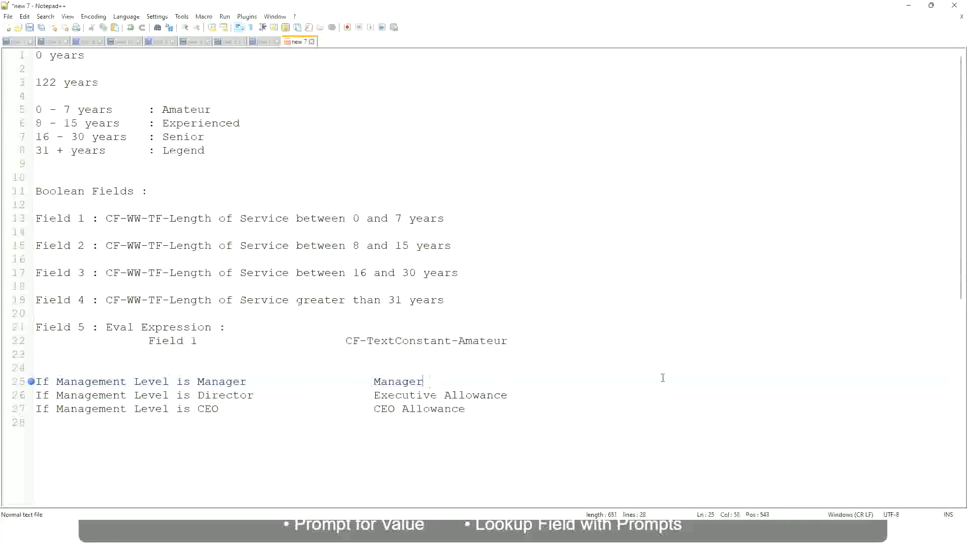
type("First Line Ma")
type("nager")
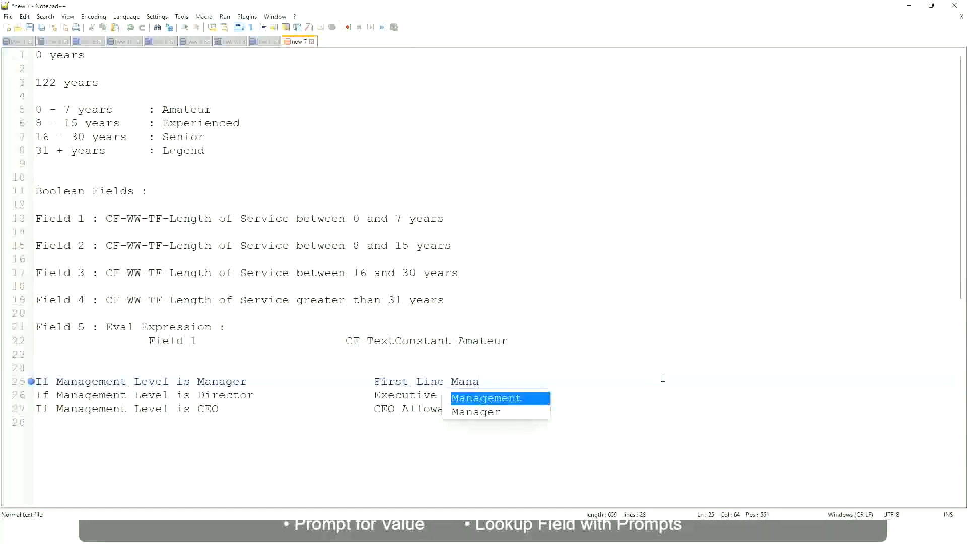
Prefix the Manager rule's result with "Name of the" so it reads "Name of the First Line Manager"
key("Left")
key("Left")
key("Left")
key("Left")
key("Left")
key("Left")
key("Left")
key("Left")
key("Left")
key("Left")
key("Left")
key("Left")
key("Left")
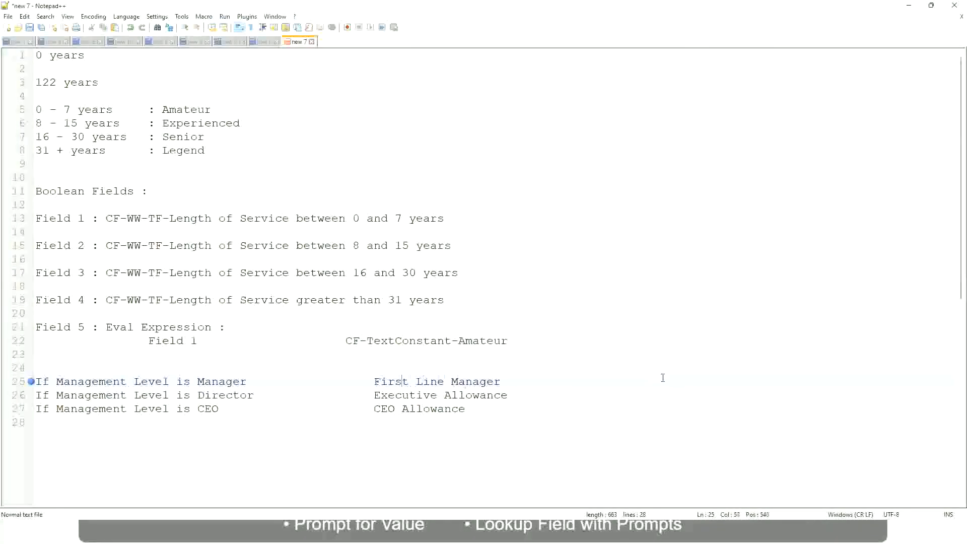
type("Name of the")
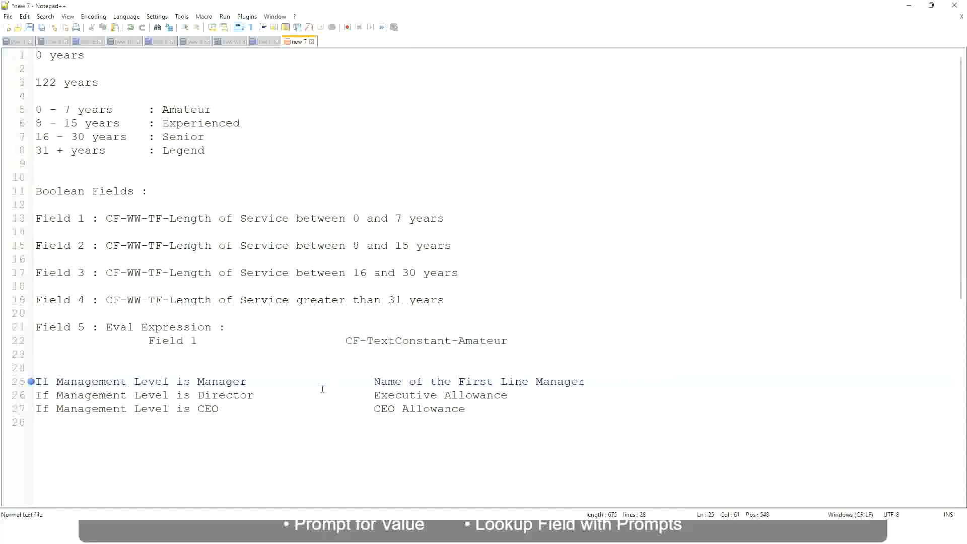
Replace the Director rule's result text "Executive Allowance" with the opening words "Name of"
left_click(374, 396)
left_click_drag(373, 396, 507, 395)
type("Name")
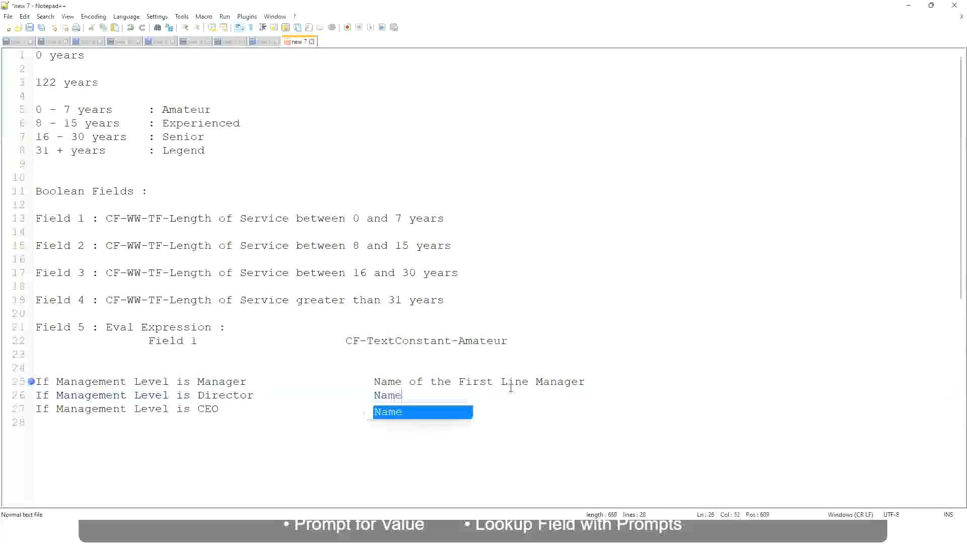
type(" of ")
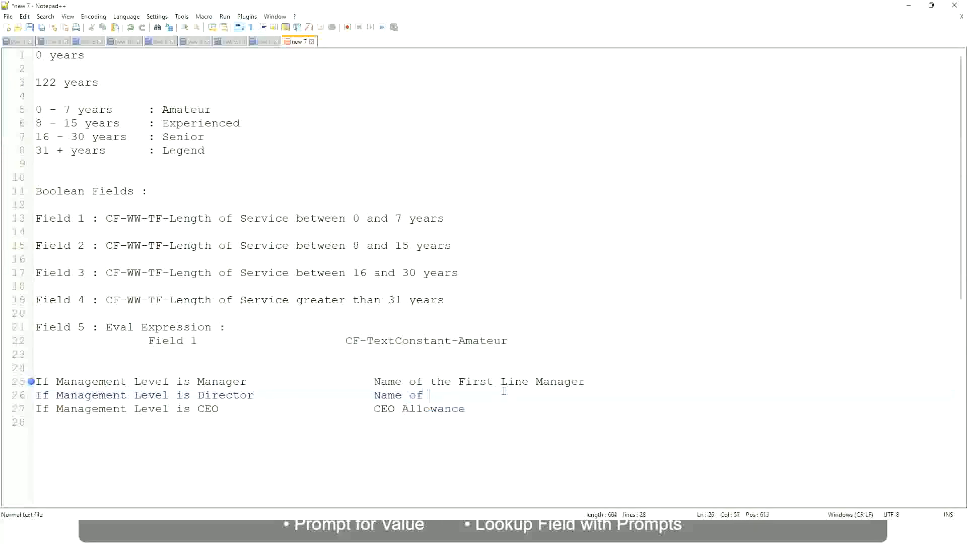
type("First")
key("BackSpace")
key("BackSpace")
key("BackSpace")
key("BackSpace")
key("BackSpace")
key("BackSpace")
Change "First" to "Second" in the Manager rule's result so it reads "Name of the Second Line Manager"
double_click(474, 381)
type("Second")
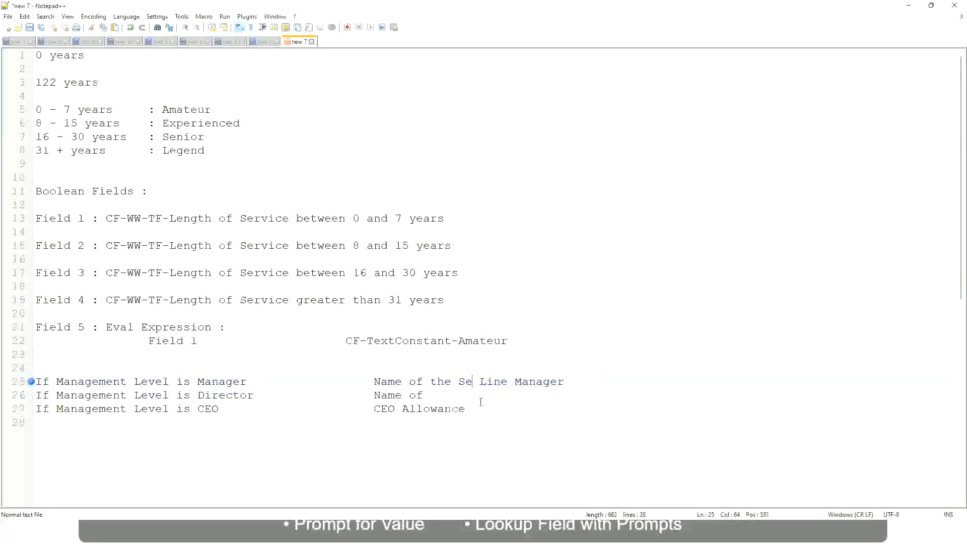
key("BackSpace")
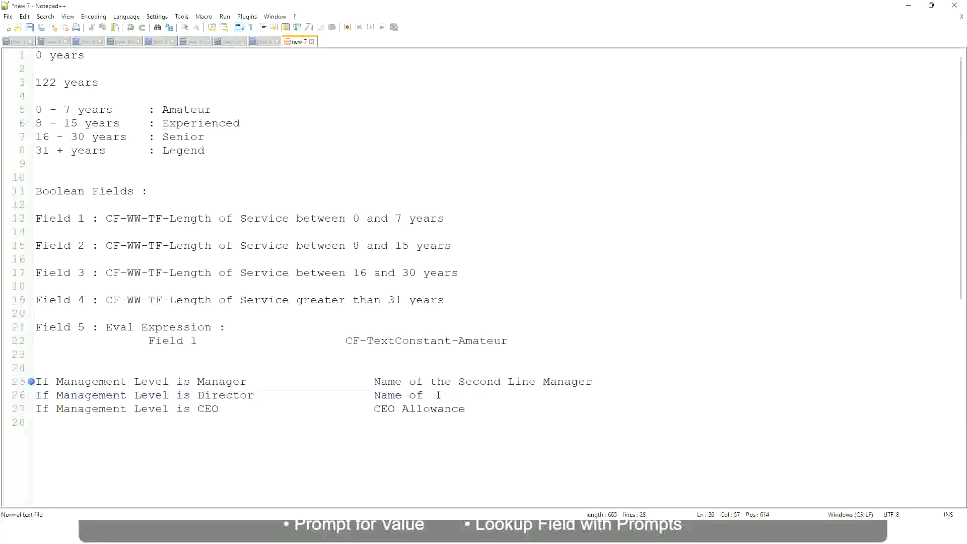
Complete the Director rule's result as "Name of Manager" and replace the CEO rule's result with "name of CEO/Himself/Herself"
type("Manager")
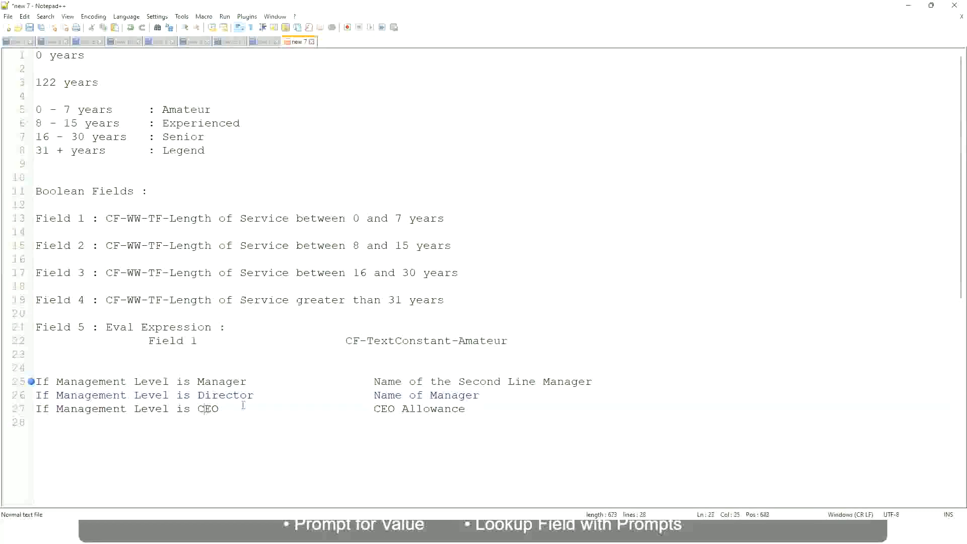
left_click_drag(374, 409, 478, 408)
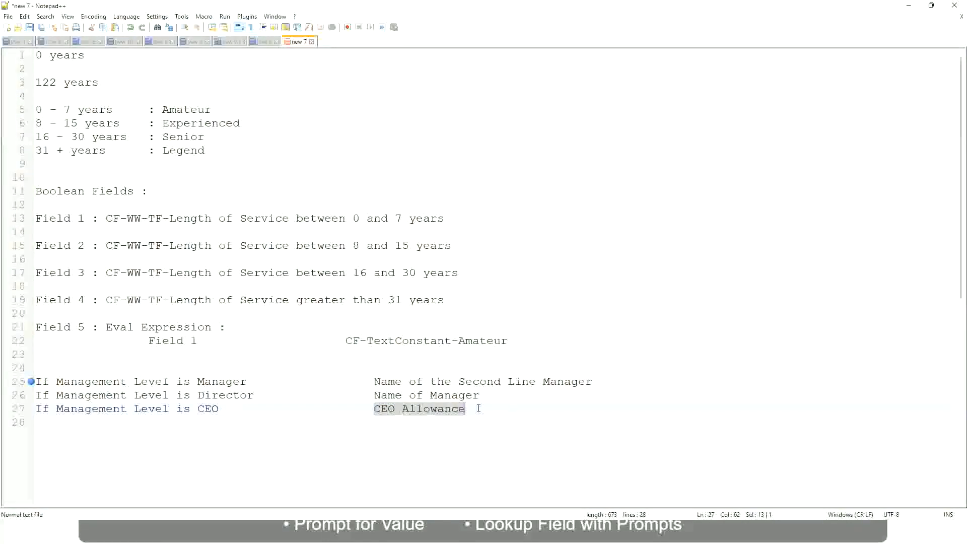
type("name of CEO ")
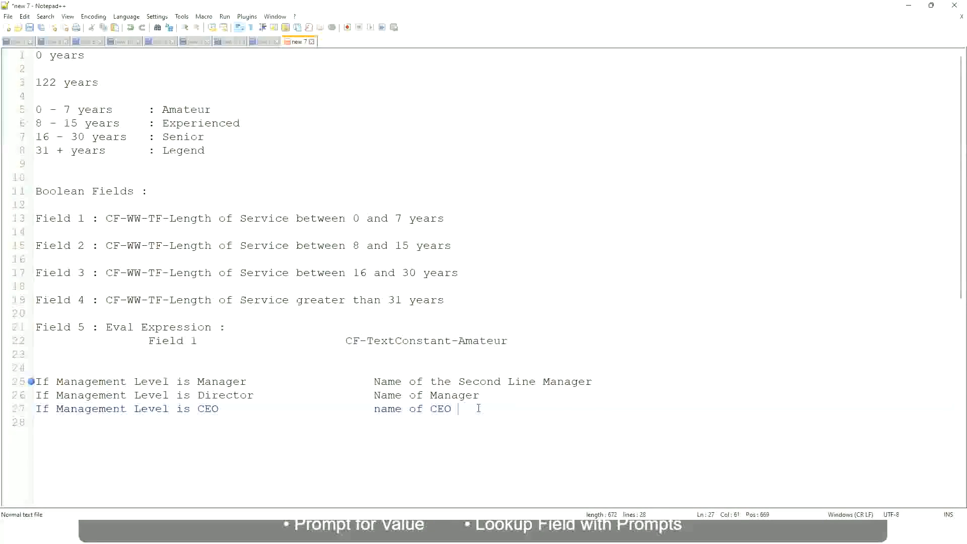
type("/Himself/Herself")
left_click(346, 410)
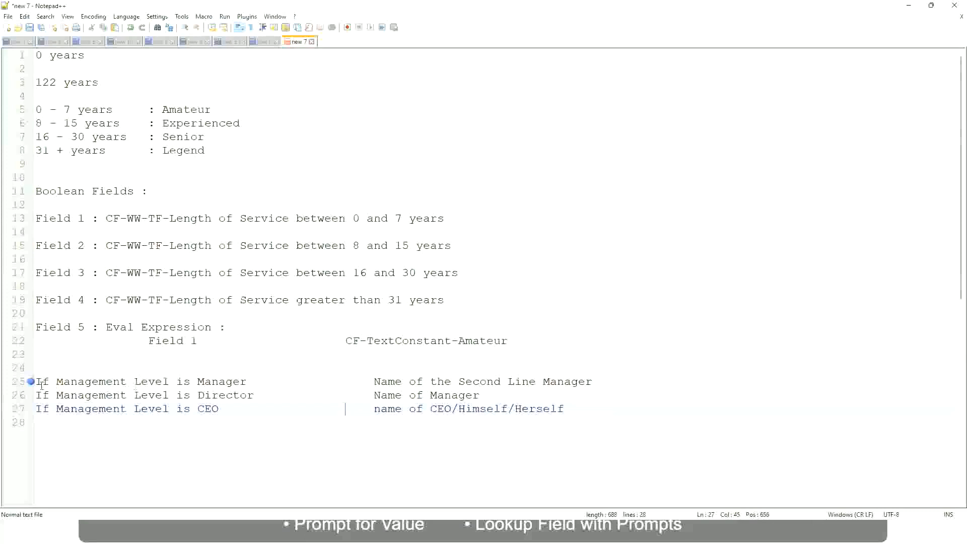
Review the Manager, Director and CEO rule lines together with the result assigned to each level
left_click(147, 383)
left_click(225, 383)
left_click(238, 394)
left_click(480, 394)
left_click(216, 395)
left_click(210, 409)
left_click(452, 411)
left_click(567, 408)
left_click_drag(584, 406, 17, 388)
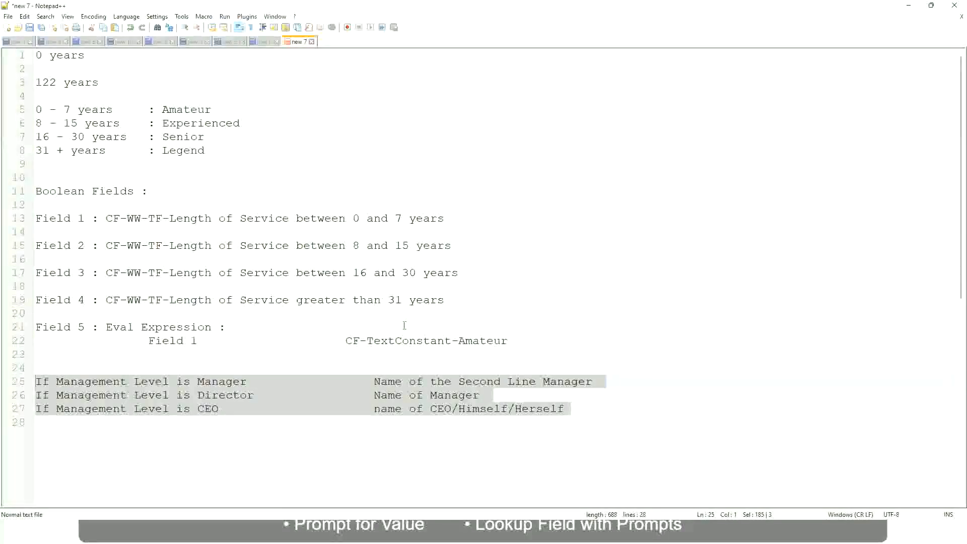
Examine the Manager rule's result, "Name of the Second Line Manager", against its management level condition
left_click(408, 381)
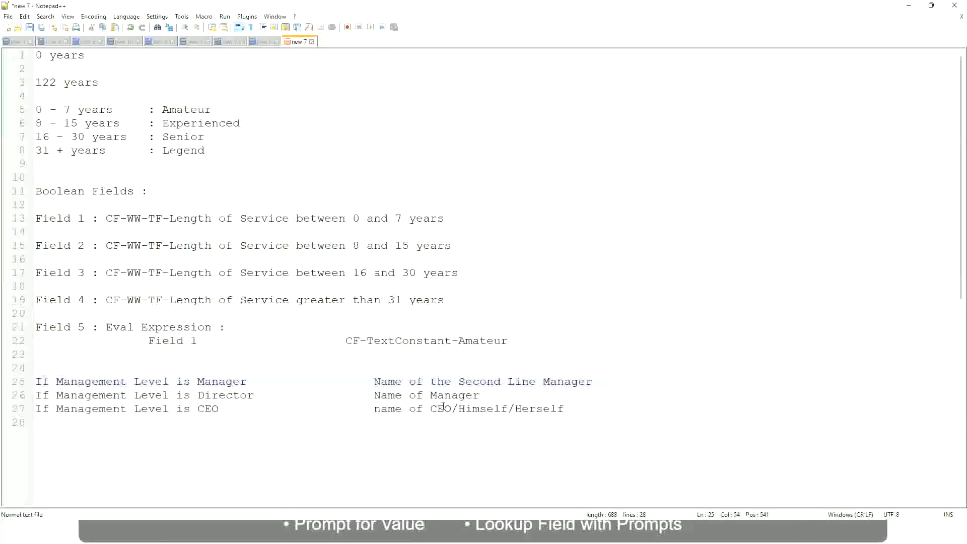
left_click(373, 381)
left_click_drag(373, 381, 592, 381)
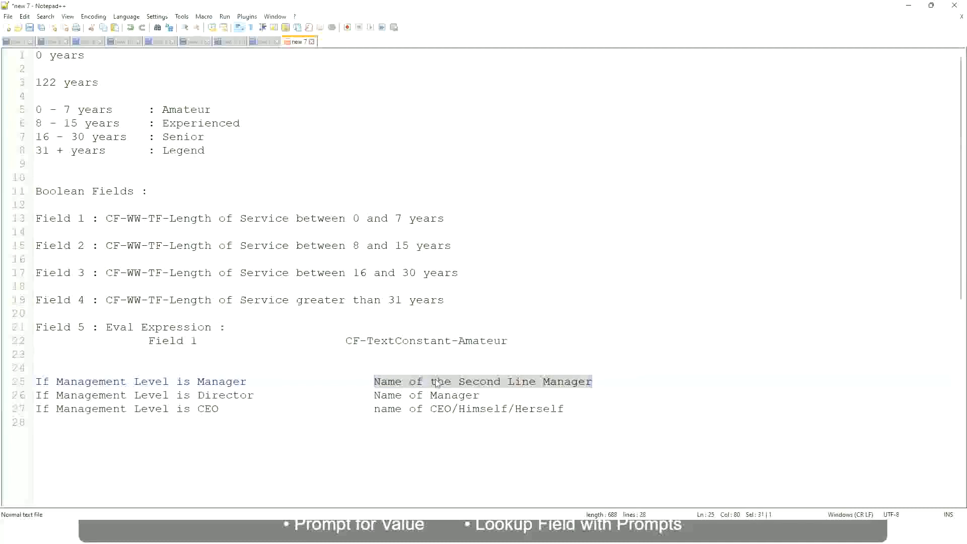
left_click(450, 381)
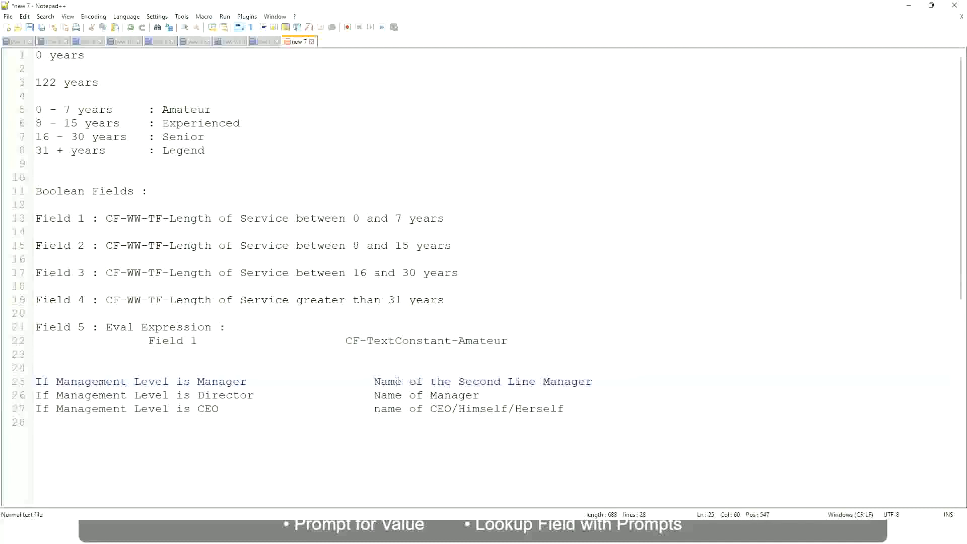
left_click_drag(373, 381, 595, 380)
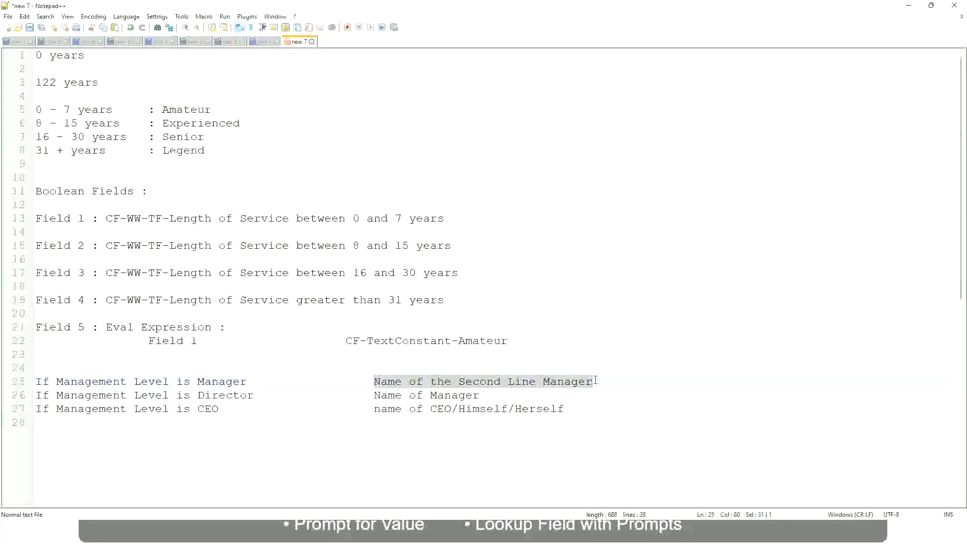
left_click(496, 383)
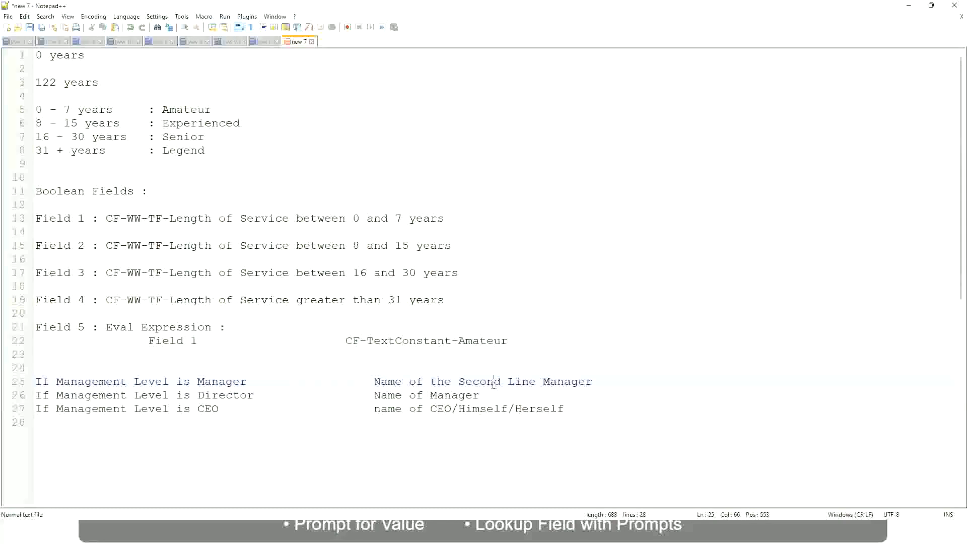
left_click(252, 381)
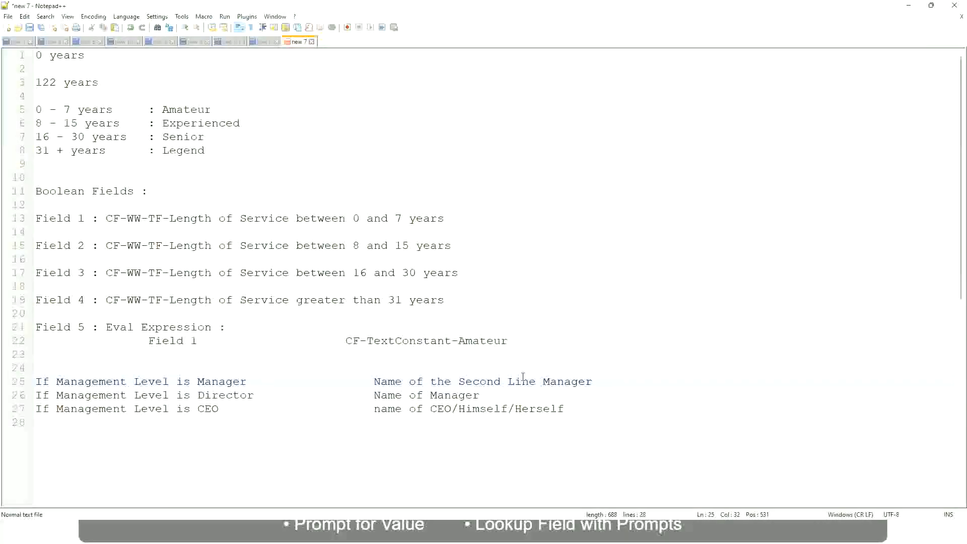
left_click(496, 381)
left_click_drag(528, 382, 536, 381)
left_click(606, 379)
left_click(570, 376)
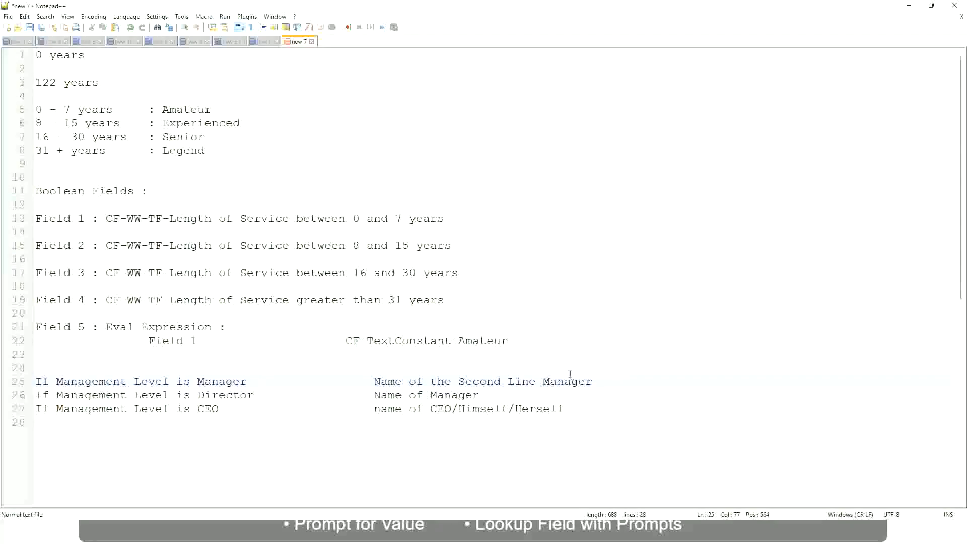
Compare the fixed experience band labels, Amateur to Legend, with the name-based results of the management level rules
double_click(185, 110)
double_click(188, 124)
double_click(184, 137)
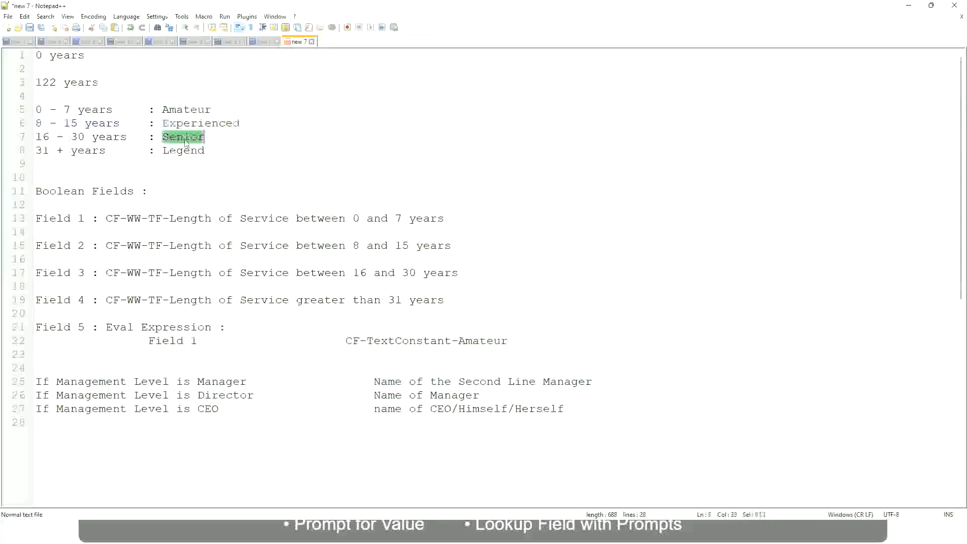
left_click(184, 150)
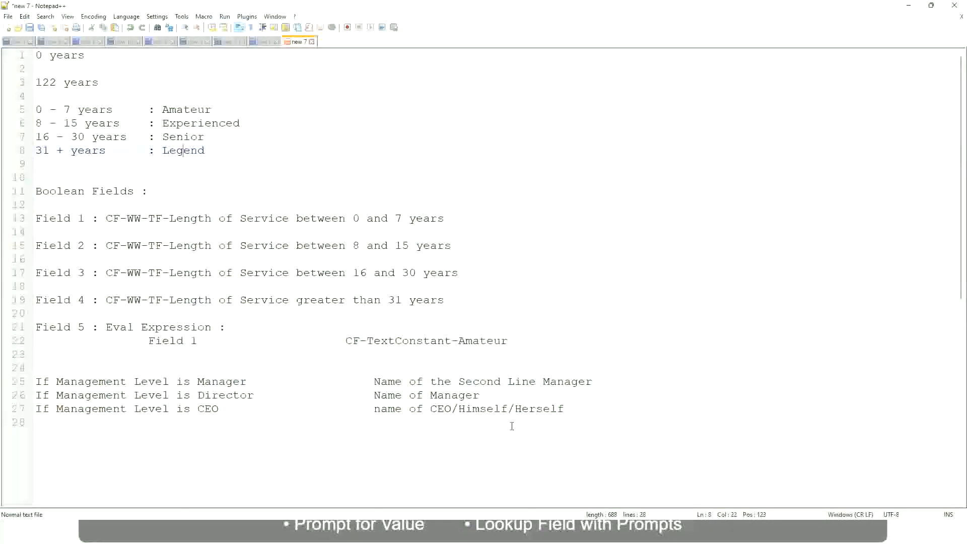
left_click(495, 409)
left_click(464, 382)
left_click(262, 397)
Switch to Workday, copy the name of the saved Lookup Range Band calculated field, and finish its save confirmation
key("alt+Tab")
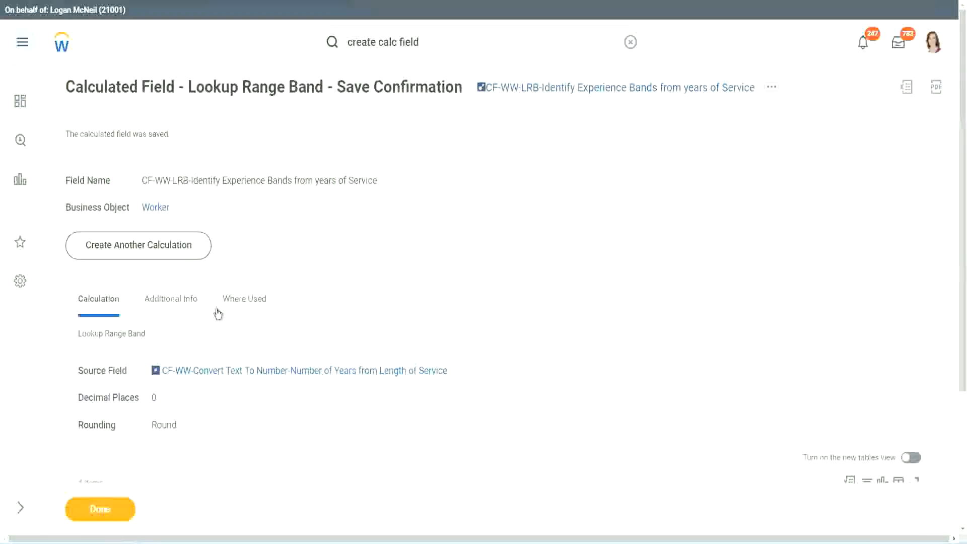
scroll(359, 171, "down", 3)
scroll(376, 194, "up", 3)
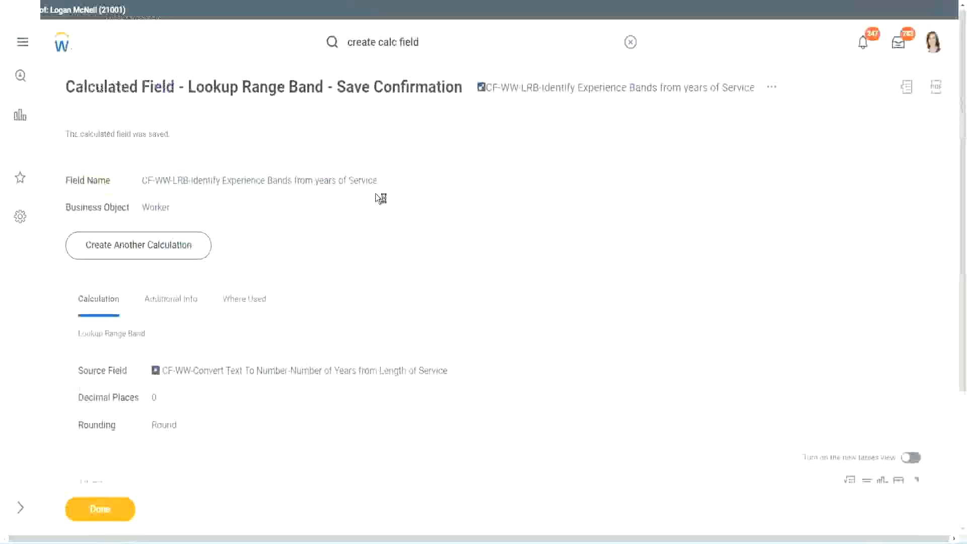
right_click(567, 96)
left_click(598, 154)
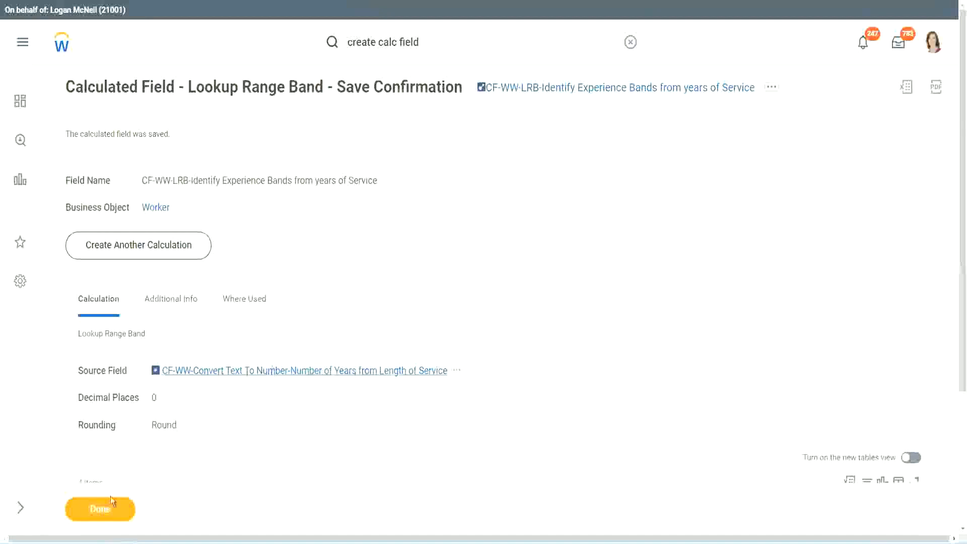
left_click(93, 511)
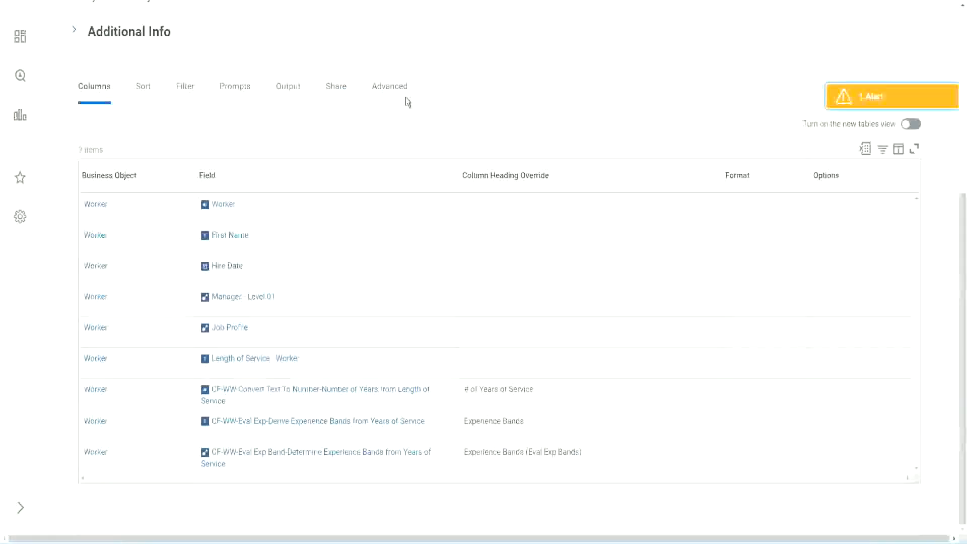
Open the WW Employee Details custom report for editing
scroll(412, 106, "up", 6)
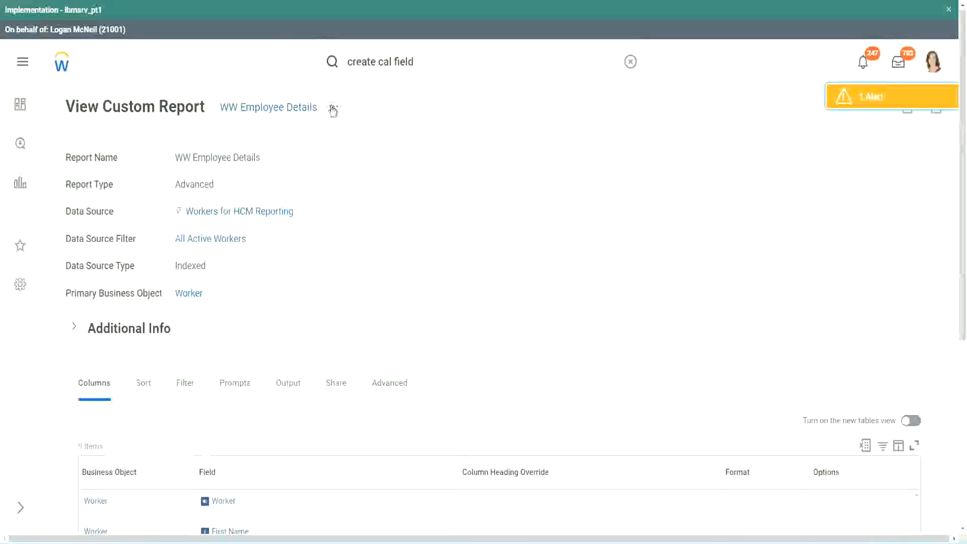
left_click(333, 109)
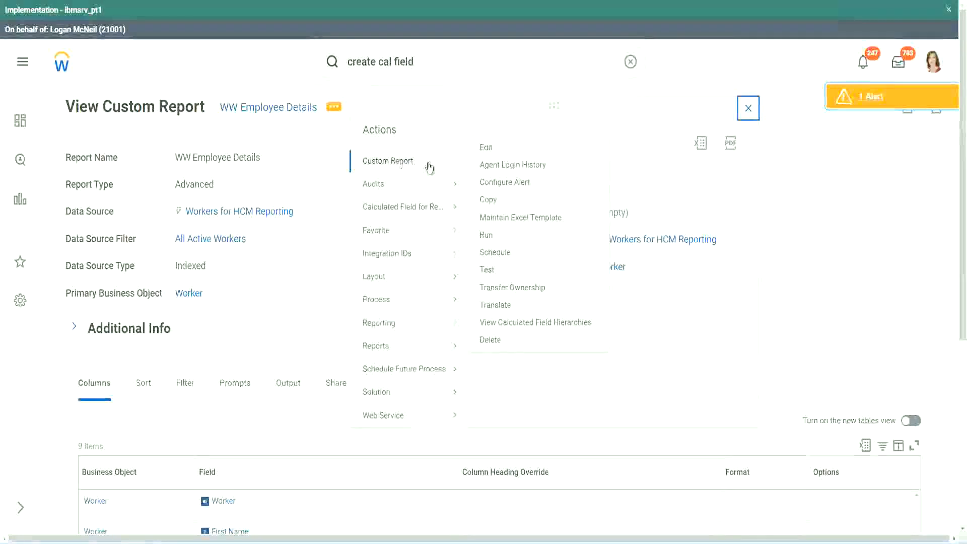
left_click(492, 148)
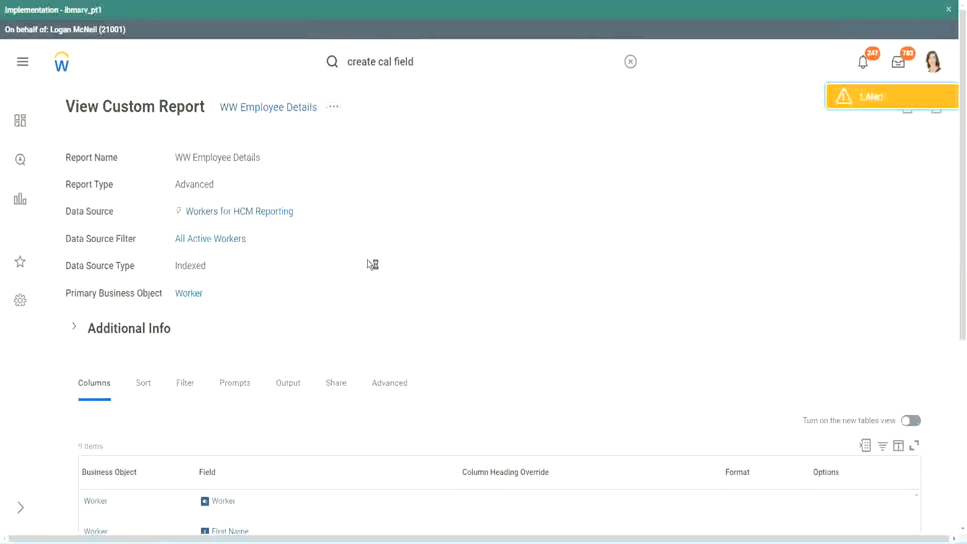
scroll(367, 261, "down", 4)
scroll(373, 266, "down", 2)
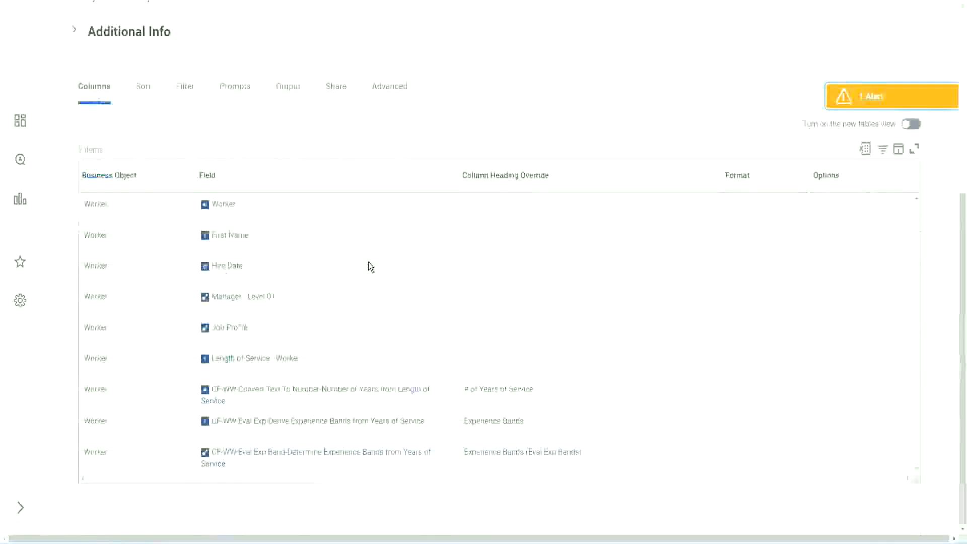
Add a Worker column at the end of the report with the field CF-WW-LRB-Identify Experience Bands from years of Service
scroll(362, 280, "down", 8)
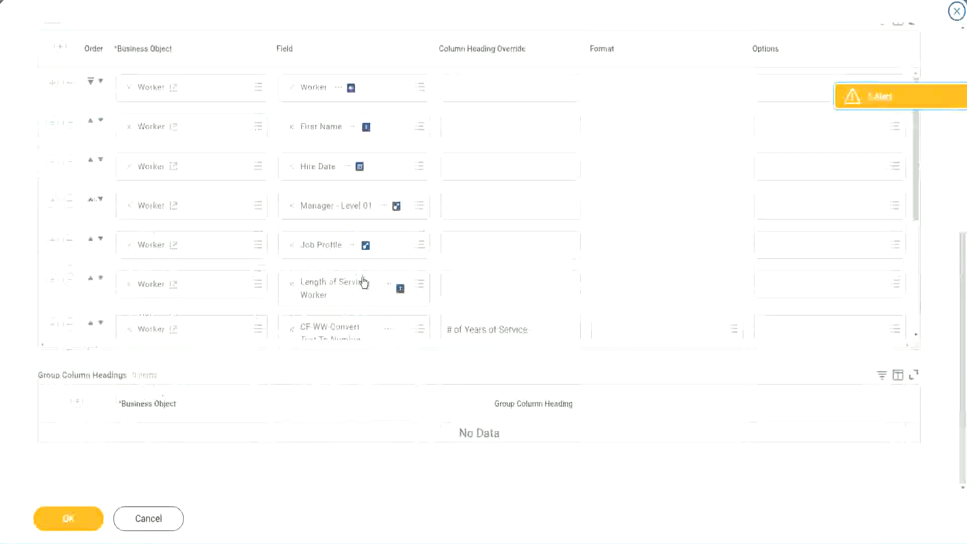
scroll(222, 292, "down", 4)
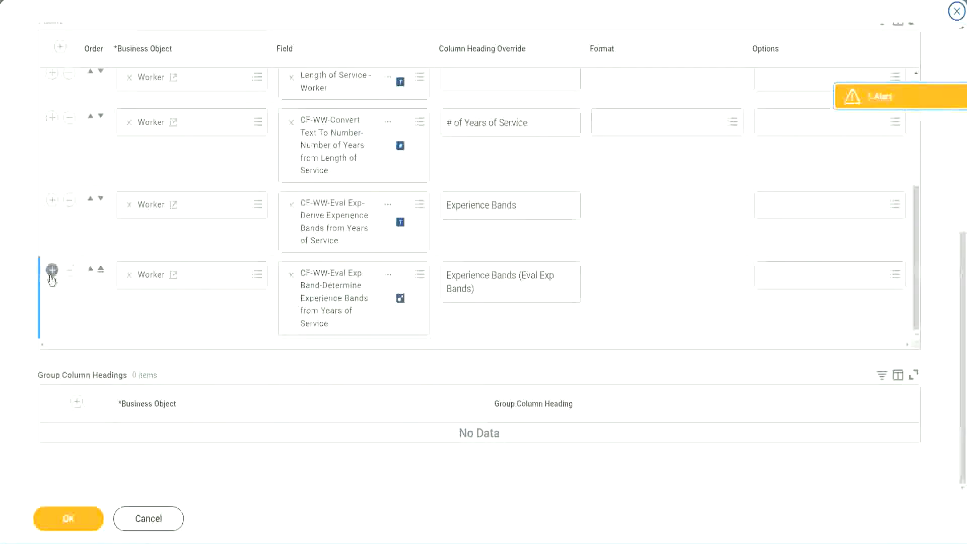
left_click(52, 272)
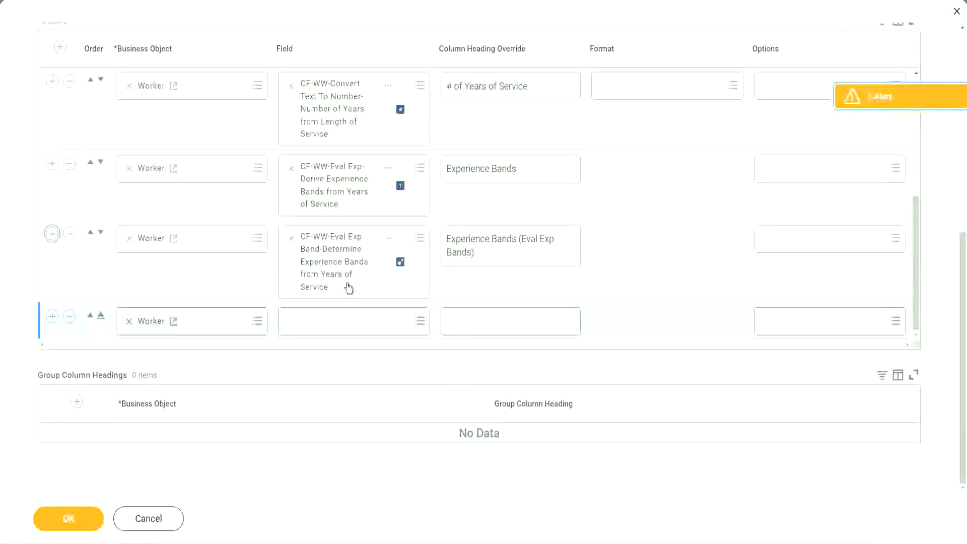
left_click(327, 321)
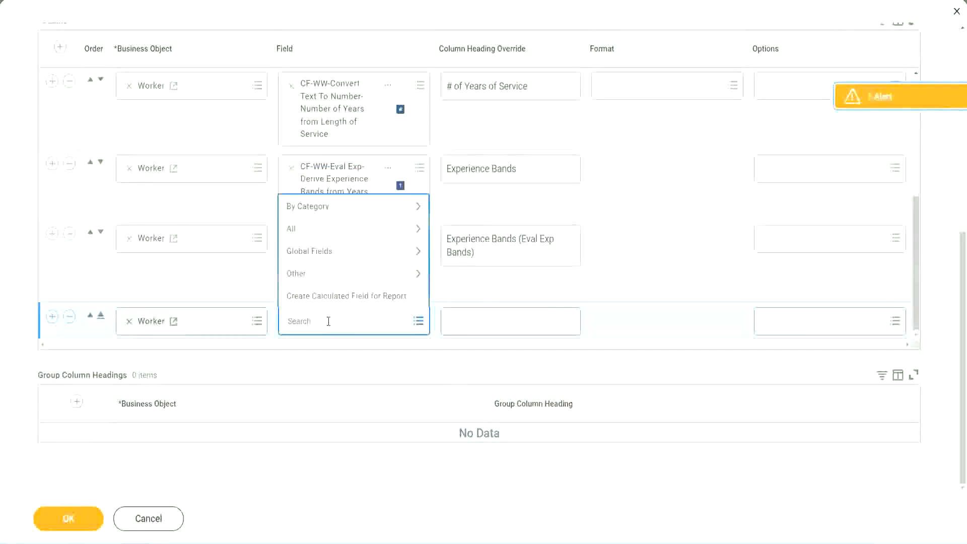
key("ctrl+v")
key("Return")
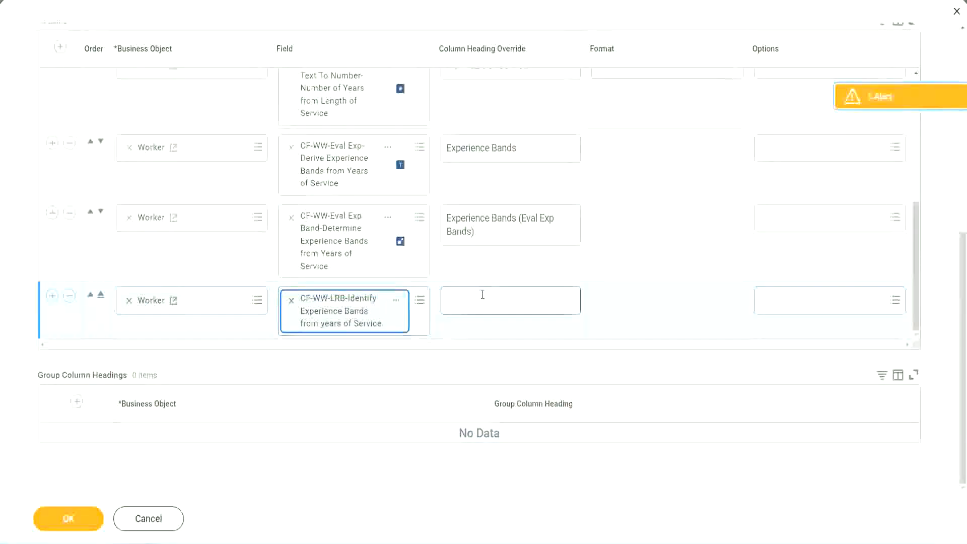
Set the column heading override of the CF-WW-LRB-Identify Experience Bands from years of Service field to Experience Bands (LRB)
left_click(482, 294)
type("Ex")
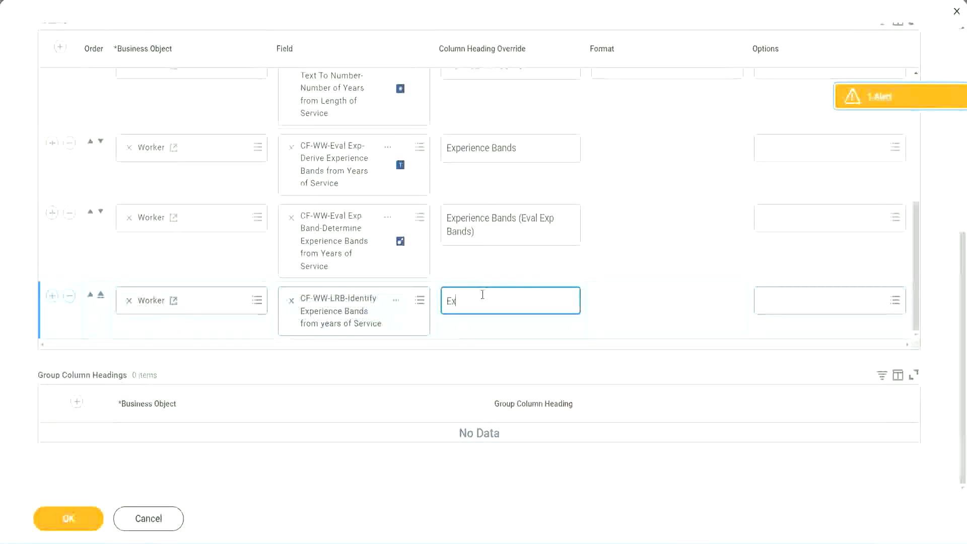
type("pernenc")
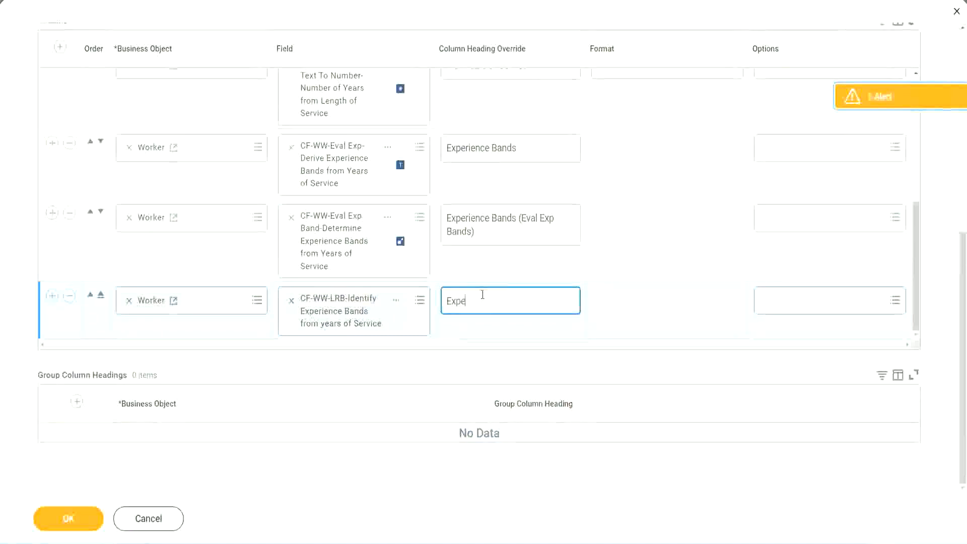
key("BackSpace")
key("BackSpace")
key("BackSpace")
key("BackSpace")
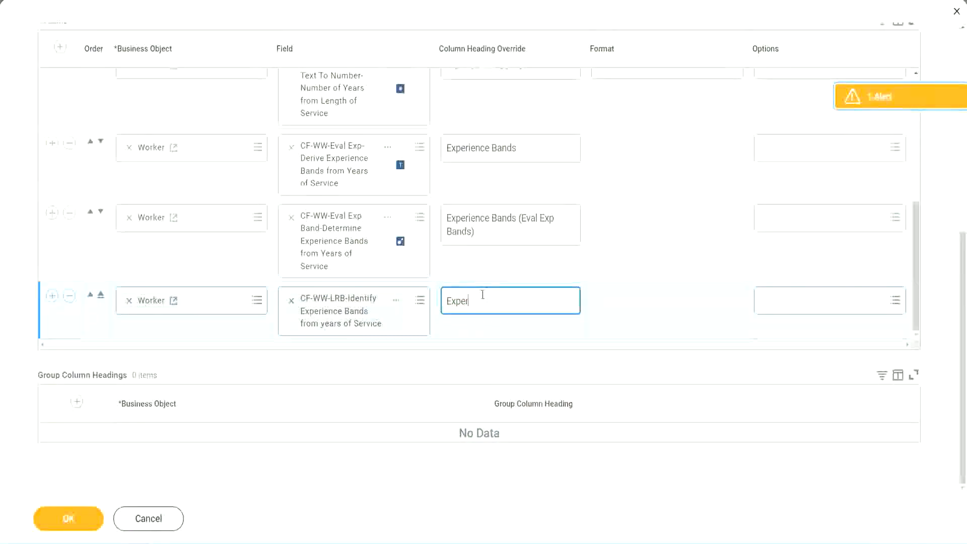
type("ience Bands (LRB)")
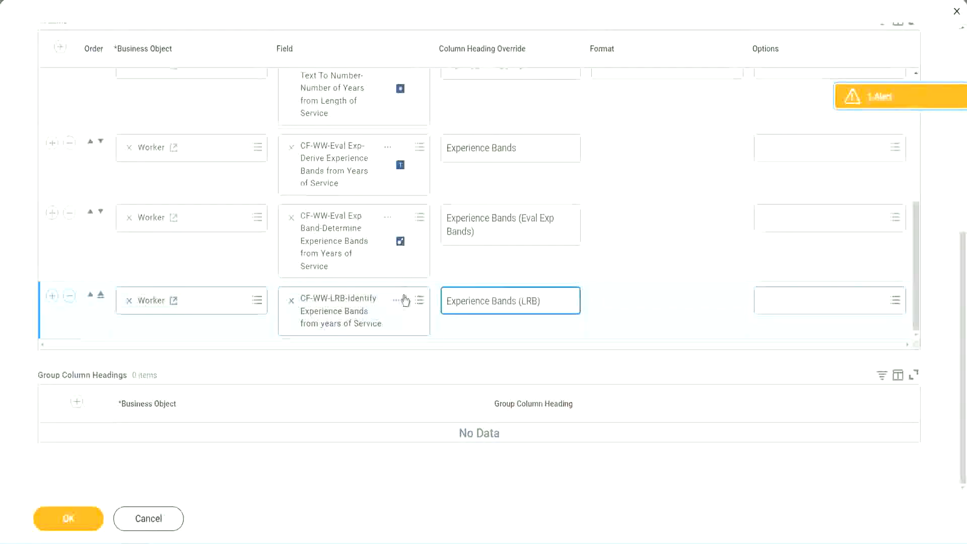
Save the edited custom report and run it with the worker type, employee type and contingent worker type prompts left blank
left_click(84, 526)
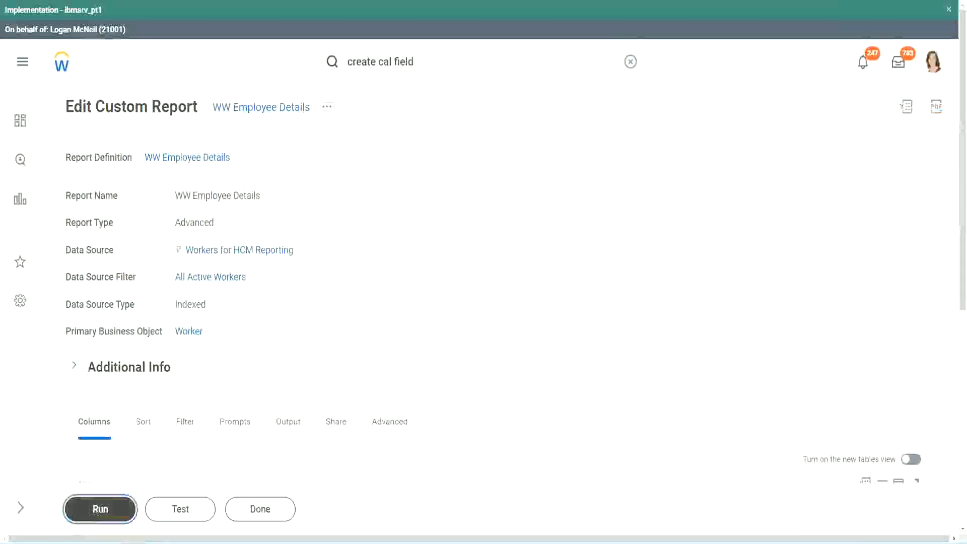
left_click(94, 512)
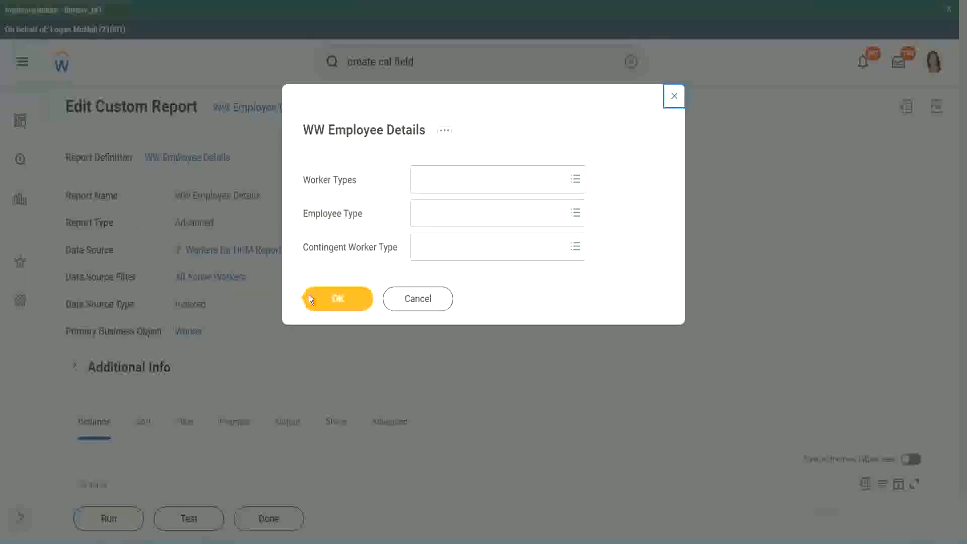
left_click(342, 301)
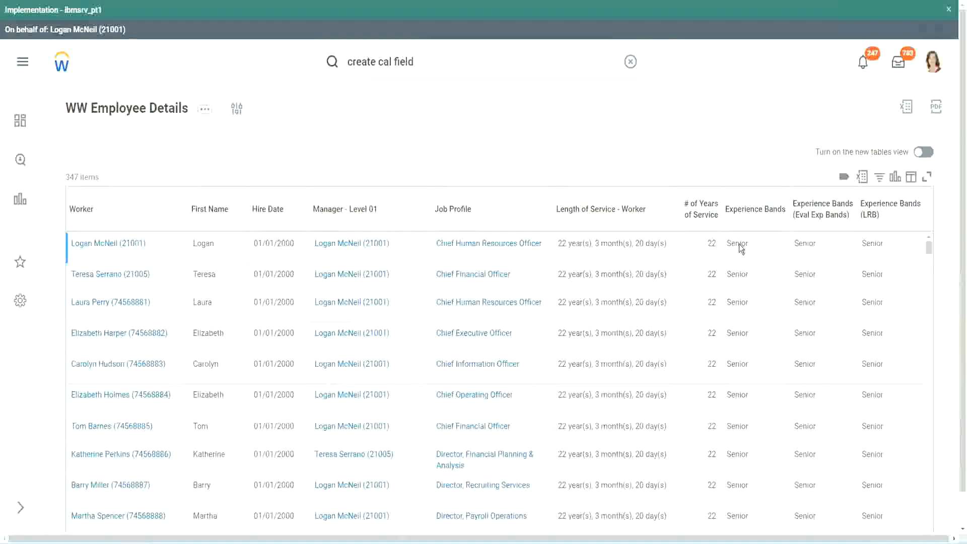
Compare the Experience Bands, Experience Bands (Eval Exp Bands) and Experience Bands (LRB) values across the report's worker rows
double_click(740, 244)
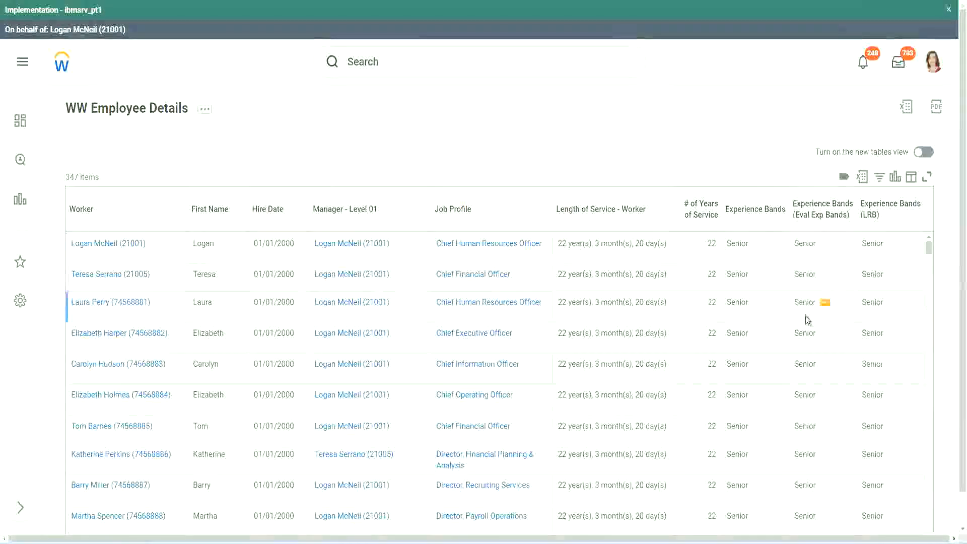
scroll(805, 316, "down", 6)
scroll(803, 332, "down", 4)
scroll(803, 345, "down", 3)
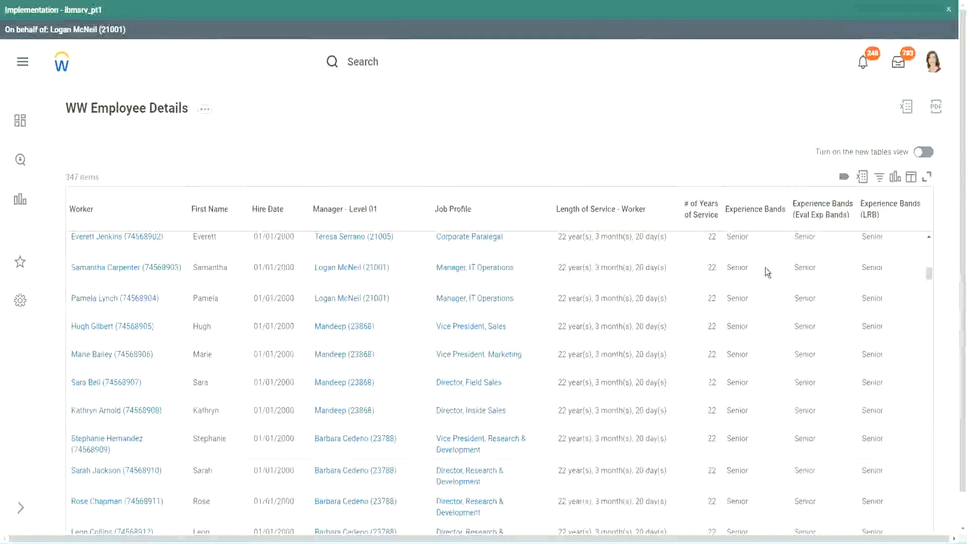
scroll(761, 413, "down", 3)
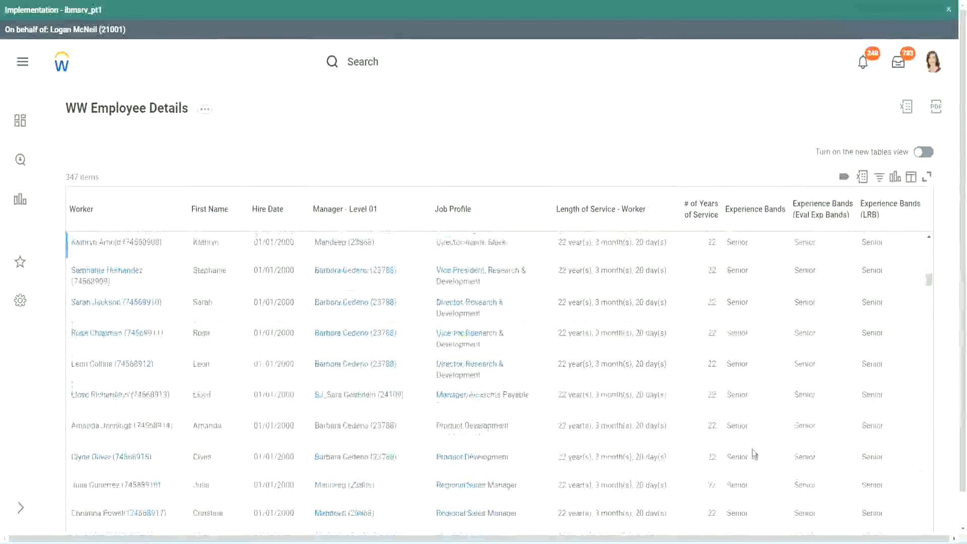
scroll(757, 359, "down", 1)
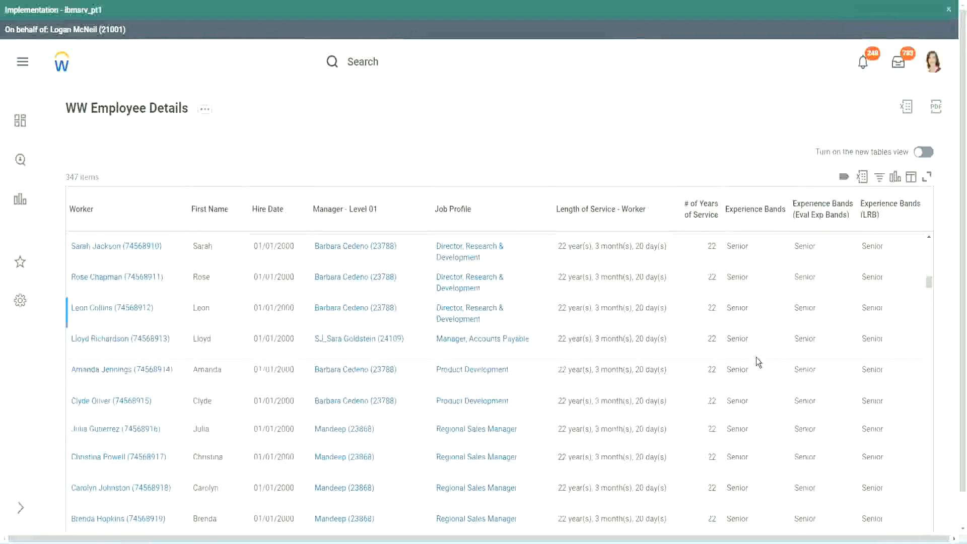